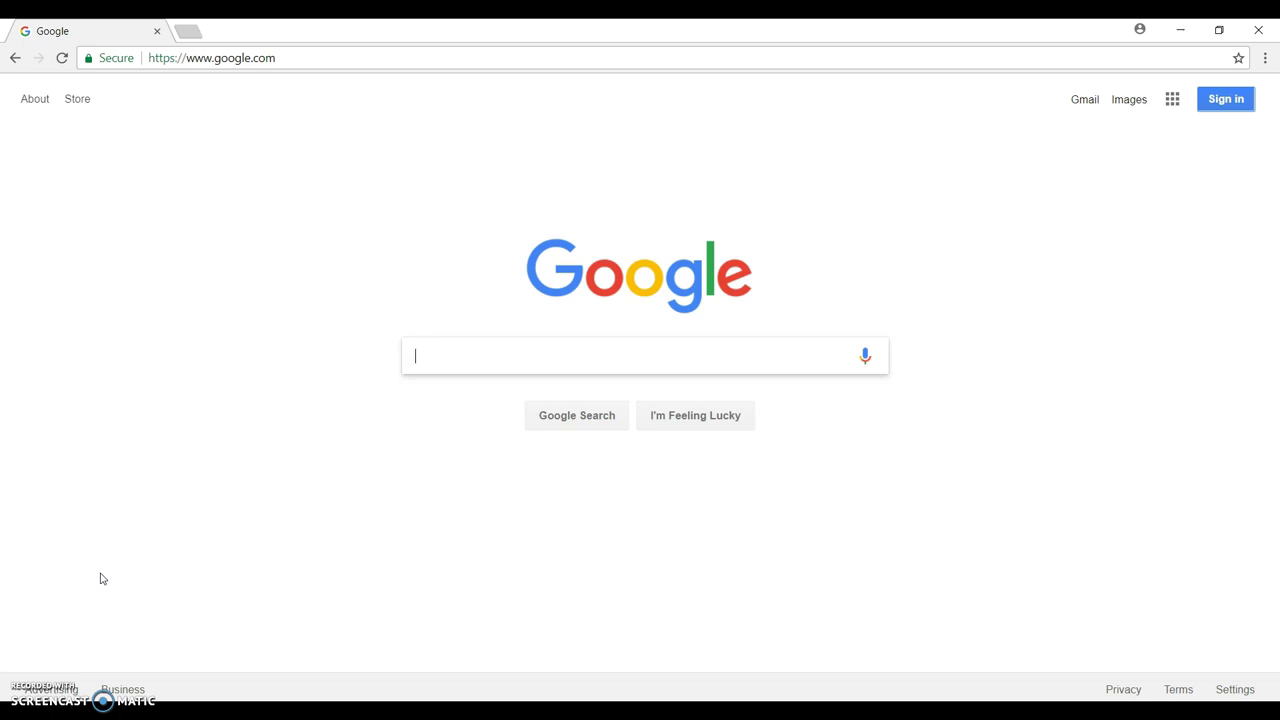
pyautogui.click(293, 62)
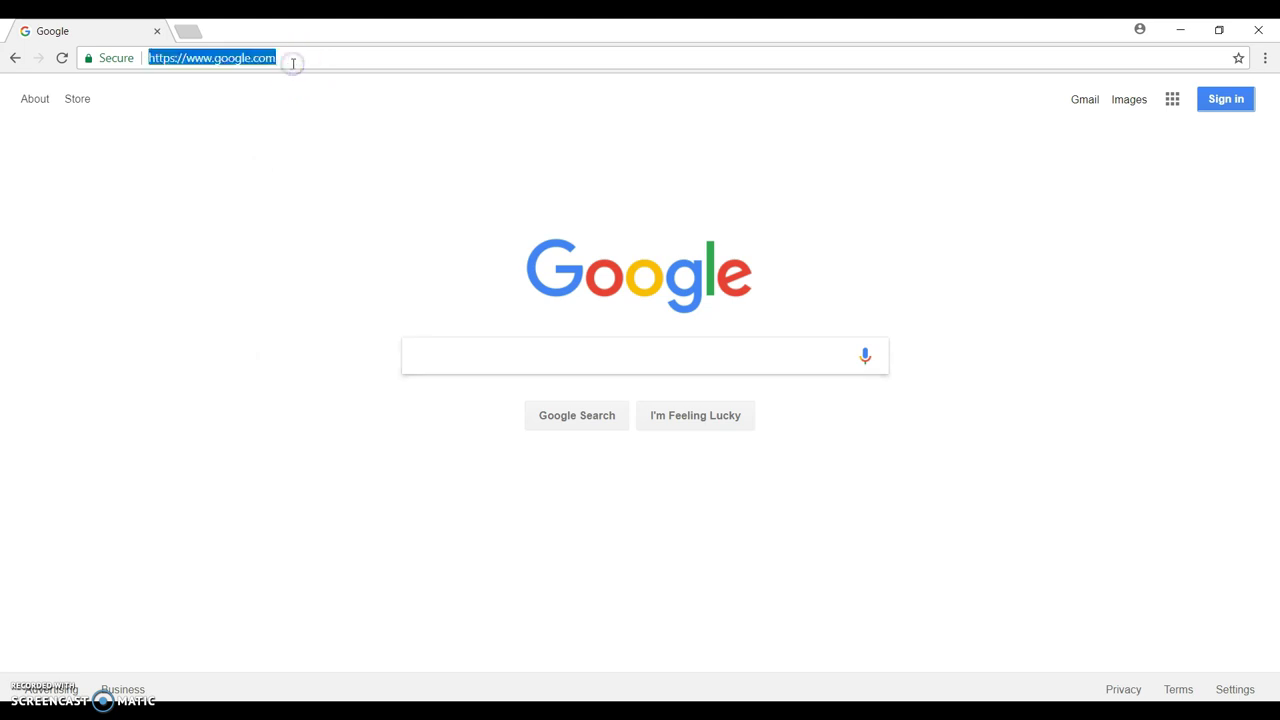
pyautogui.write('www.')
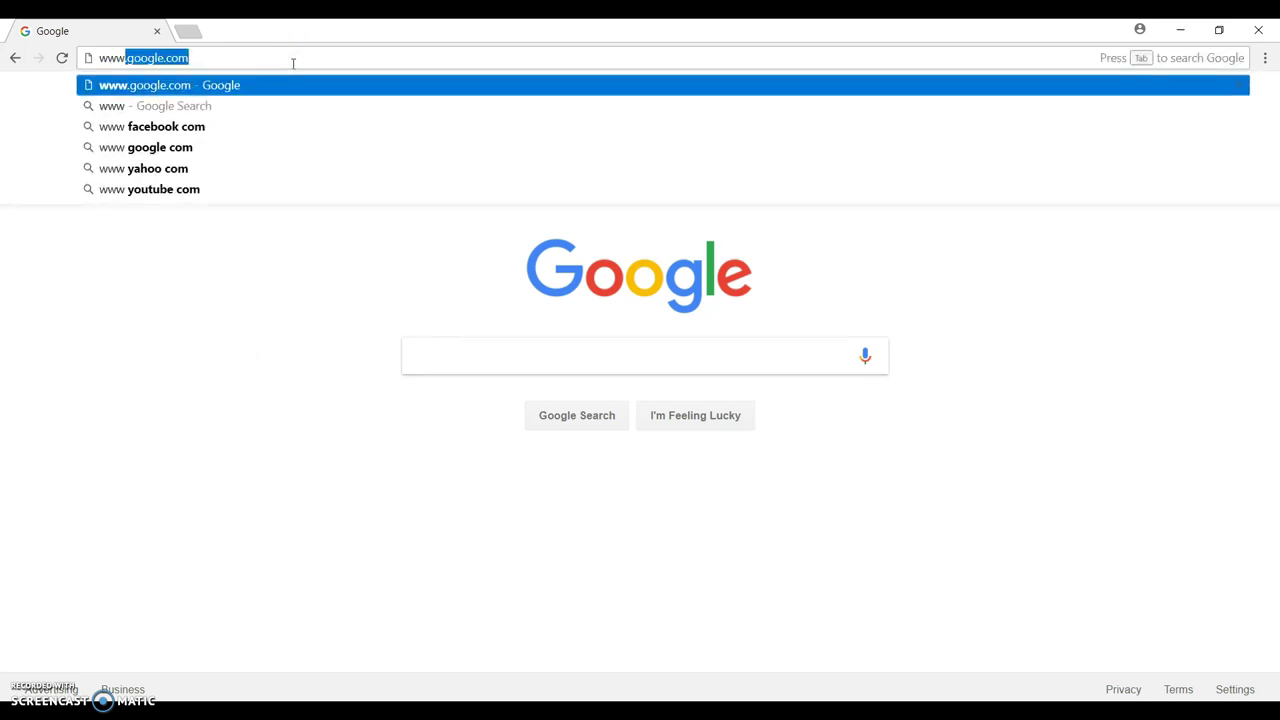
pyautogui.write('worces')
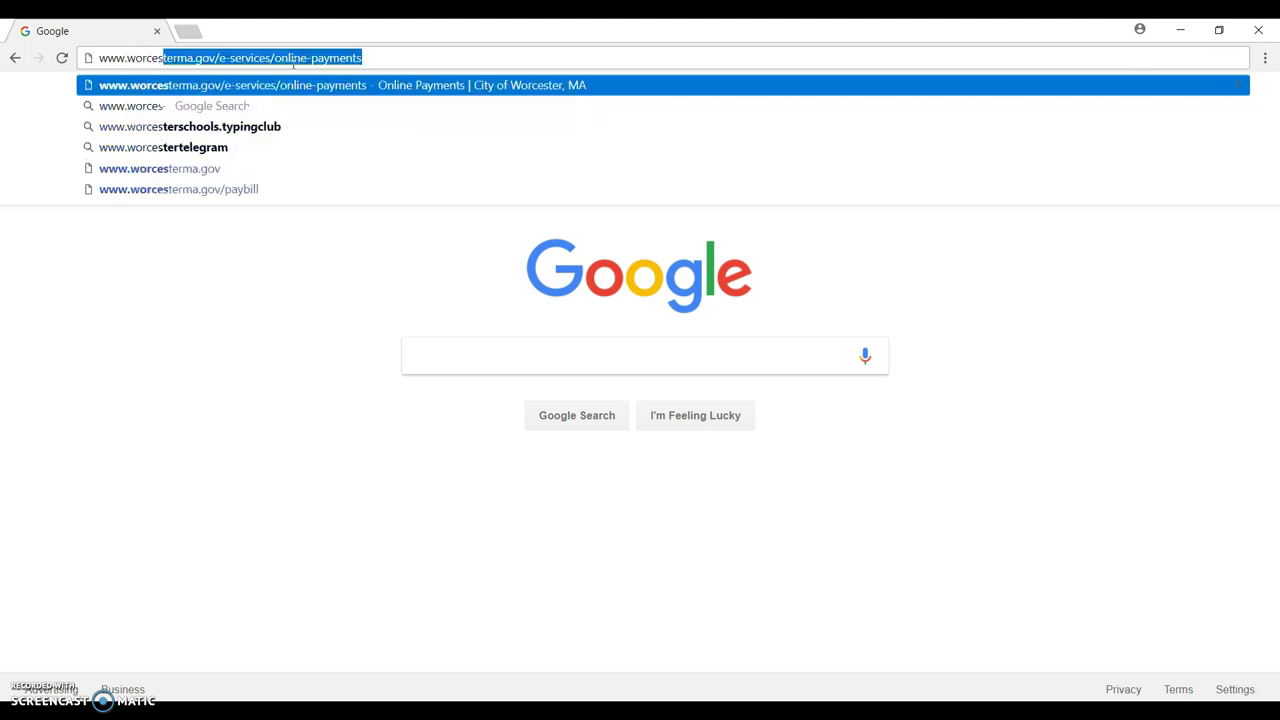
pyautogui.write('ter.ed')
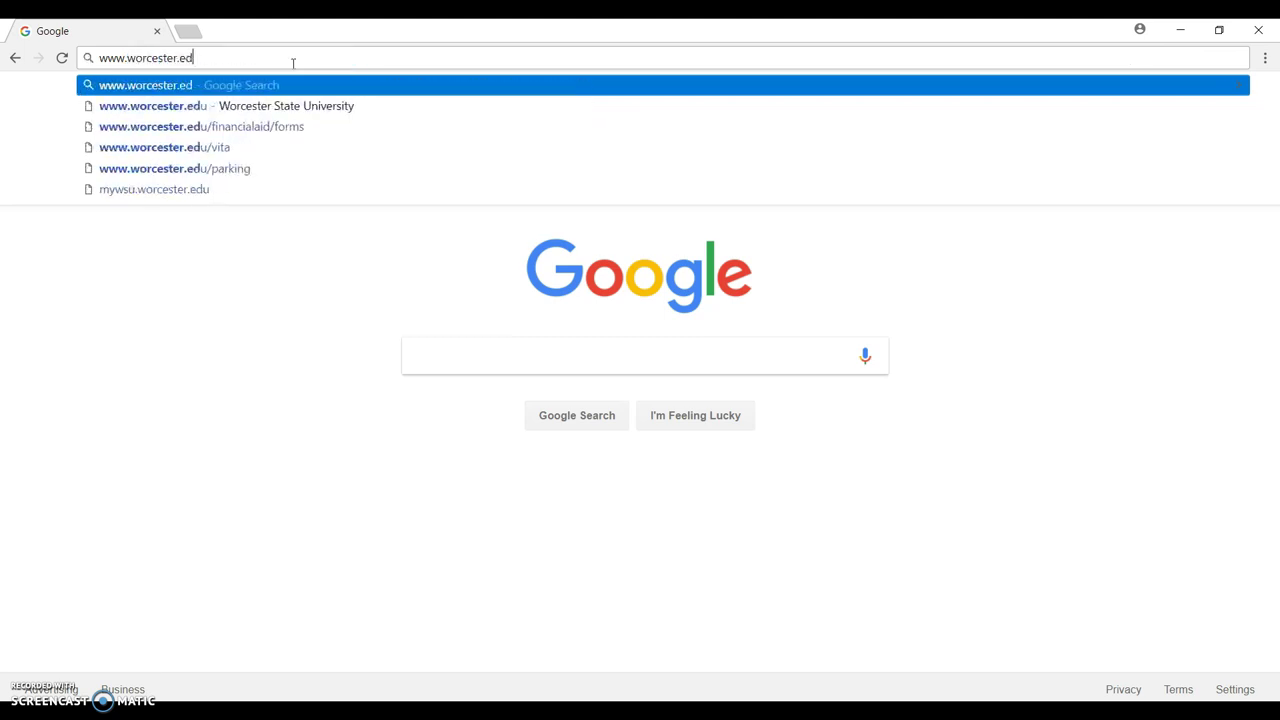
pyautogui.write('u')
pyautogui.press('Return')
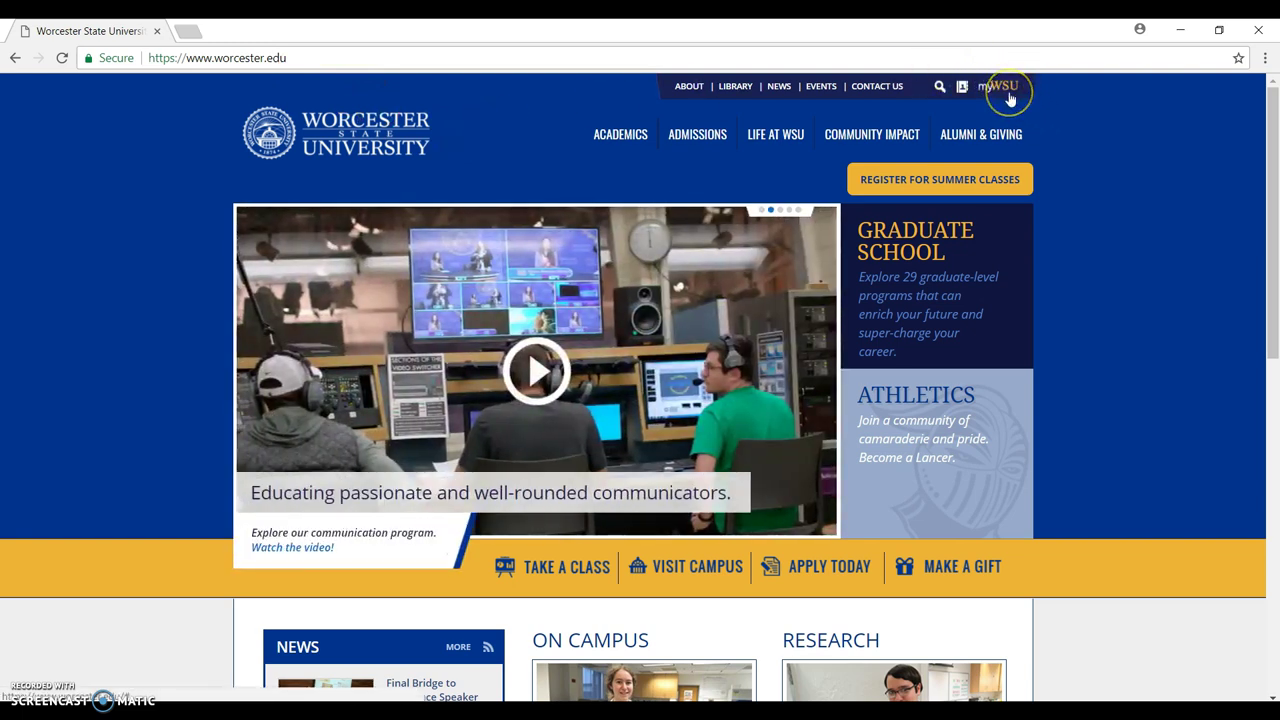
# Open the myWSU services list at the top right to reach WEBADVISOR.
pyautogui.click(1008, 97)
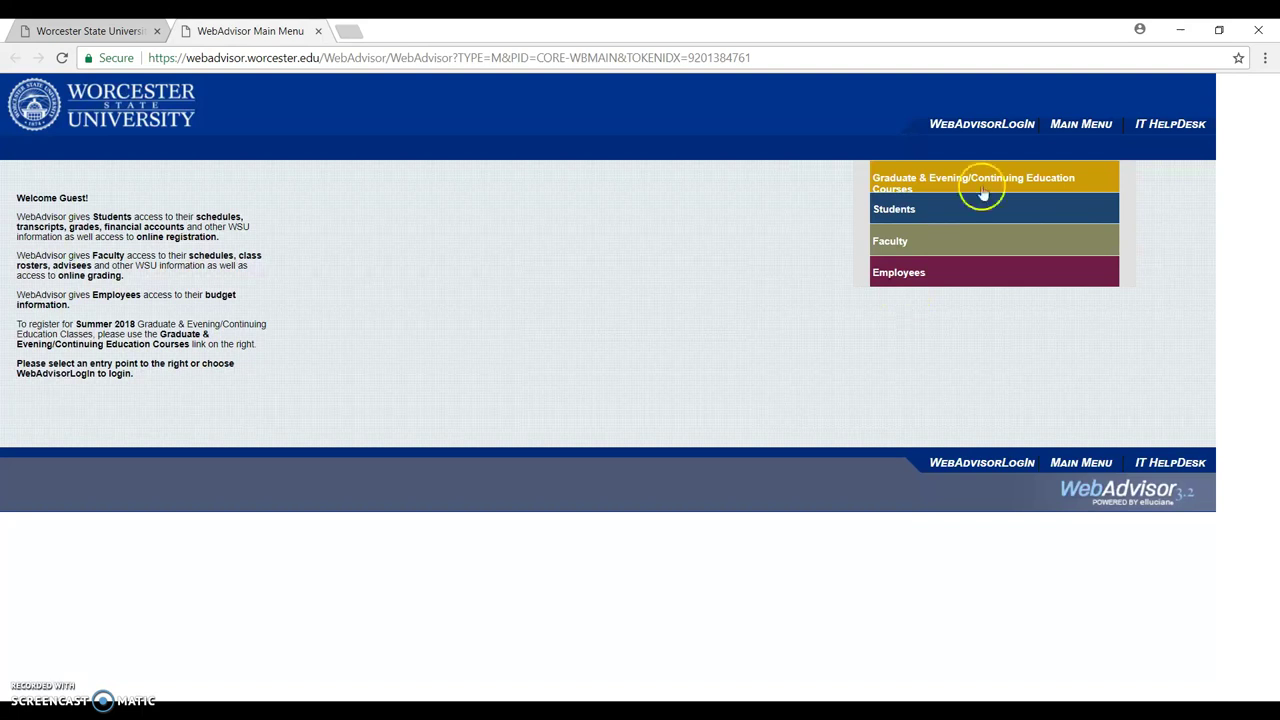
# Sign in to WebAdvisor with the student's user name and password, declining Chrome's password save.
pyautogui.click(995, 128)
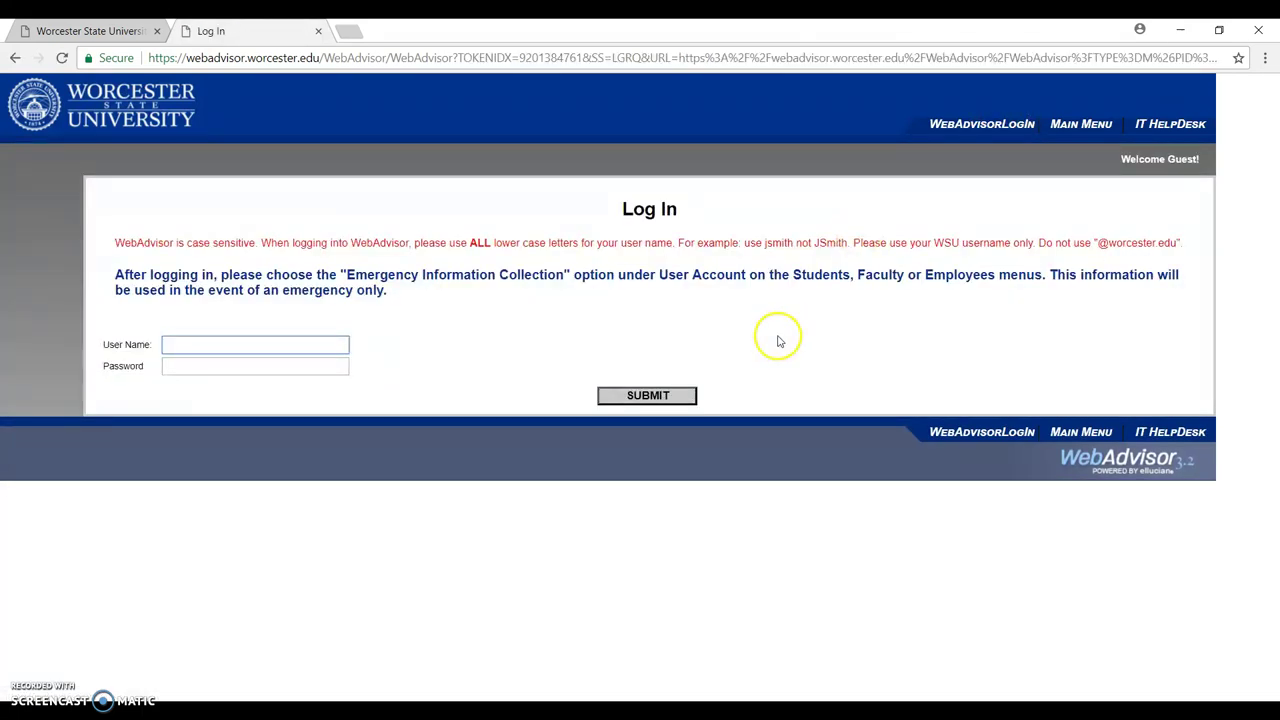
pyautogui.click(328, 342)
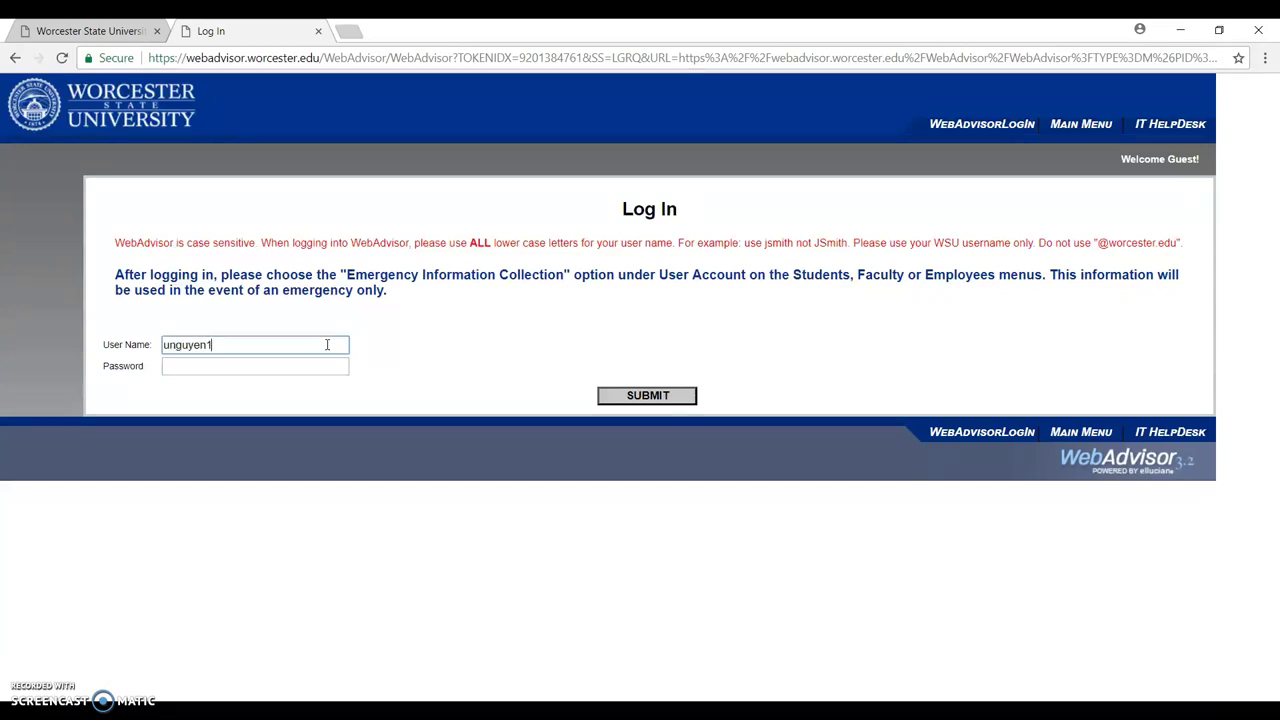
pyautogui.press('Tab')
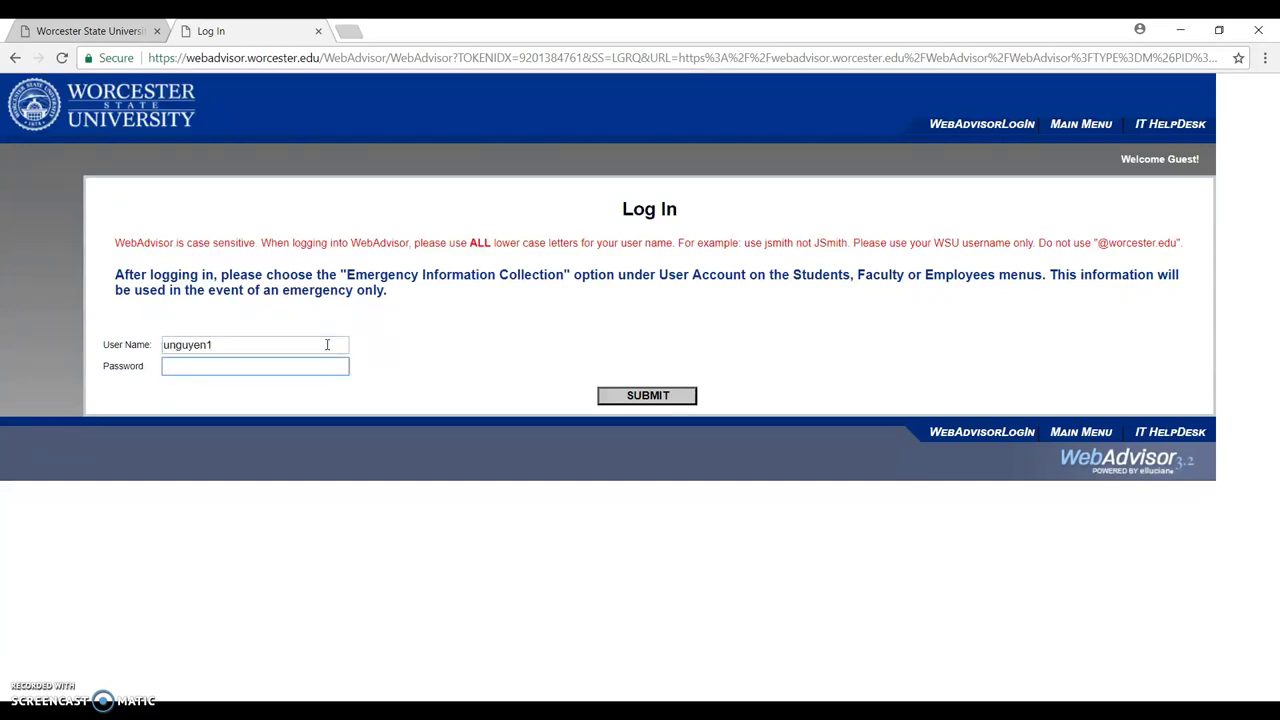
pyautogui.write('•••••••••••')
pyautogui.click(617, 398)
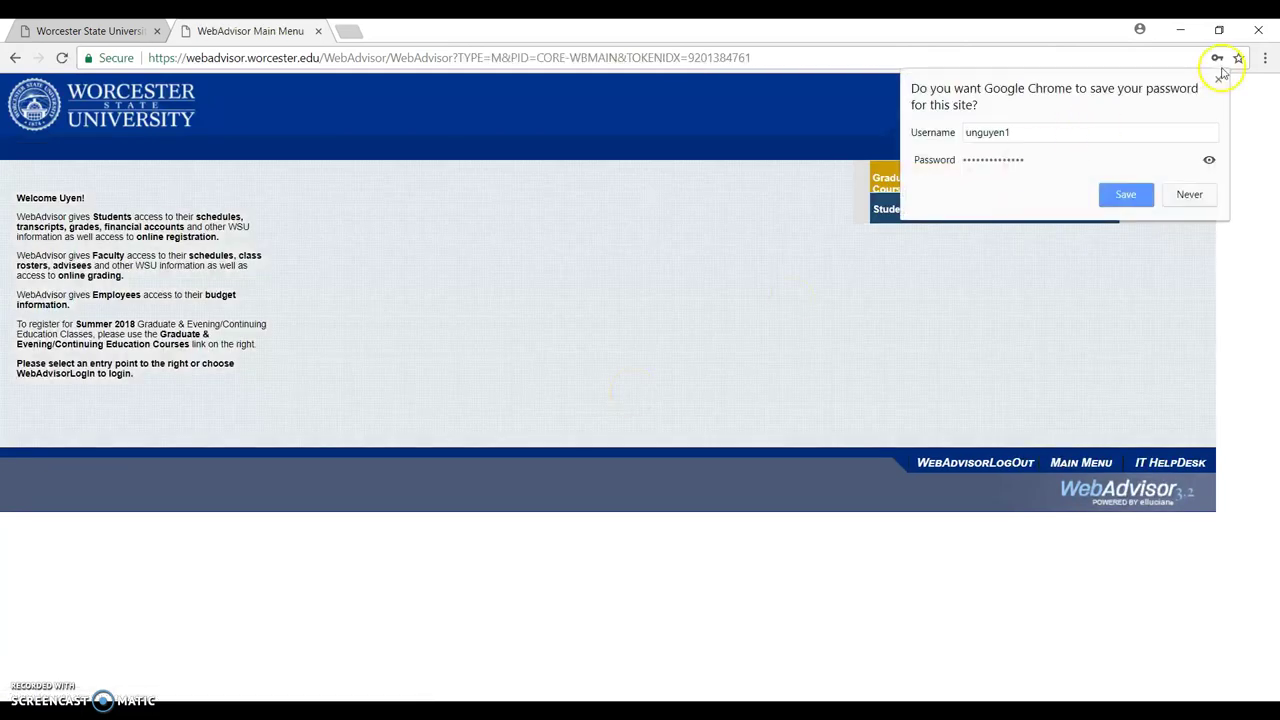
pyautogui.click(1218, 80)
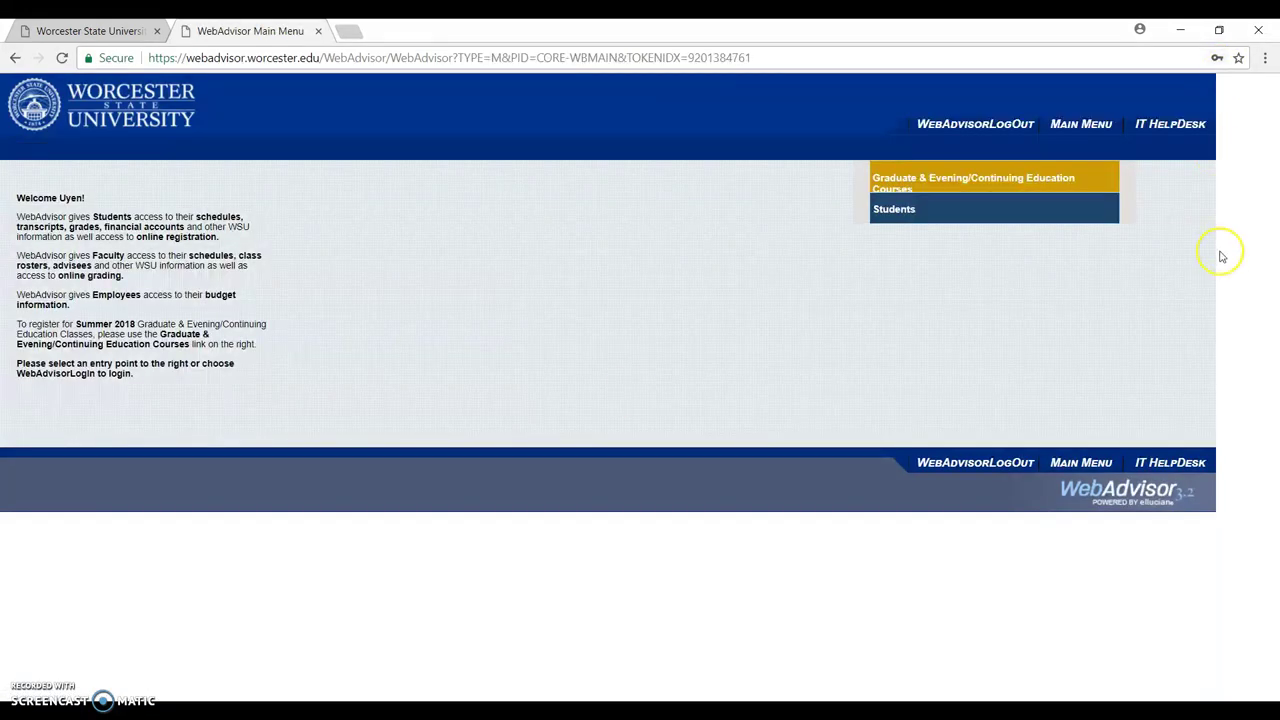
# Open the Students section and scroll its menu down to the Registration links.
pyautogui.click(1076, 218)
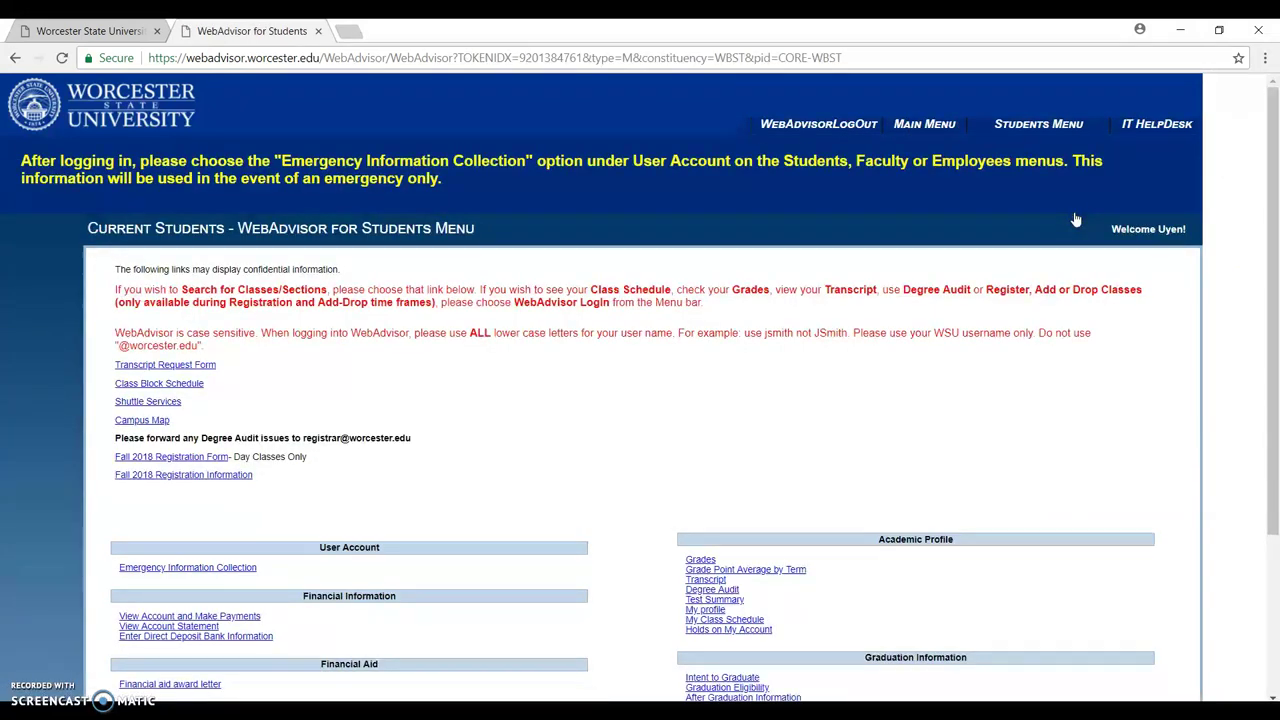
pyautogui.click(1270, 240)
pyautogui.moveTo(1271, 242); pyautogui.dragTo(1270, 241)
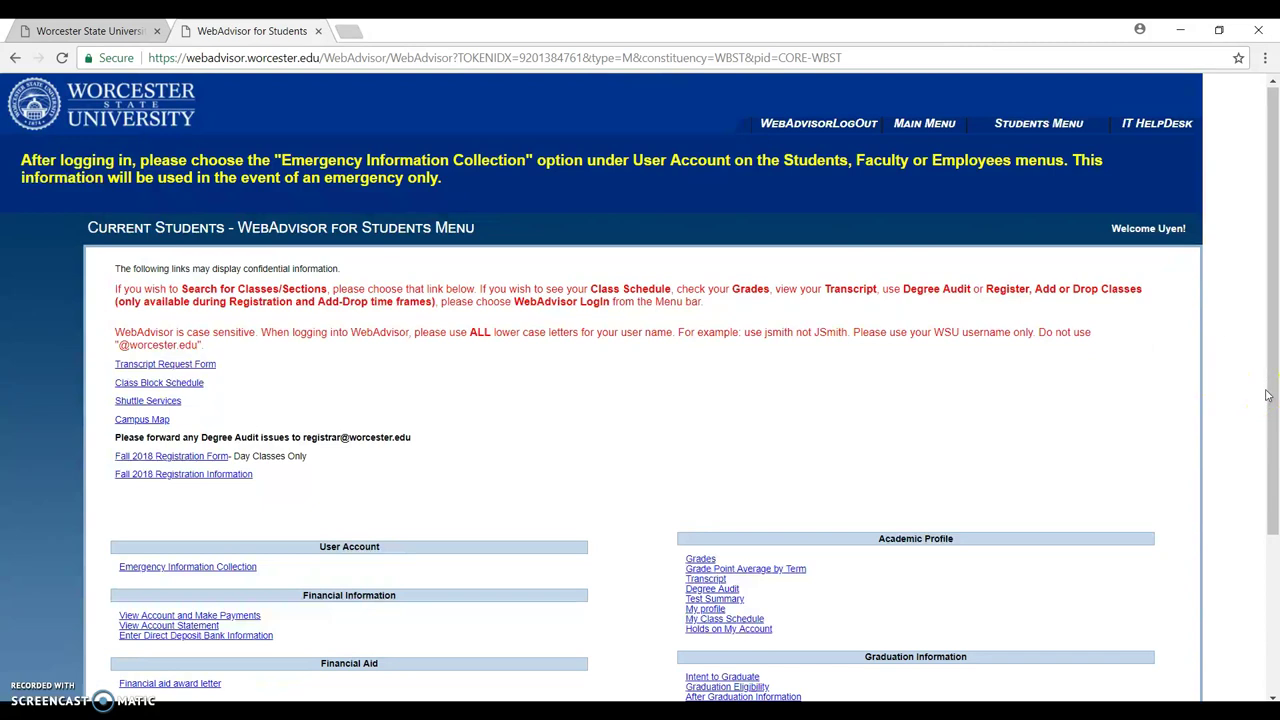
pyautogui.moveTo(1268, 395); pyautogui.dragTo(1275, 530)
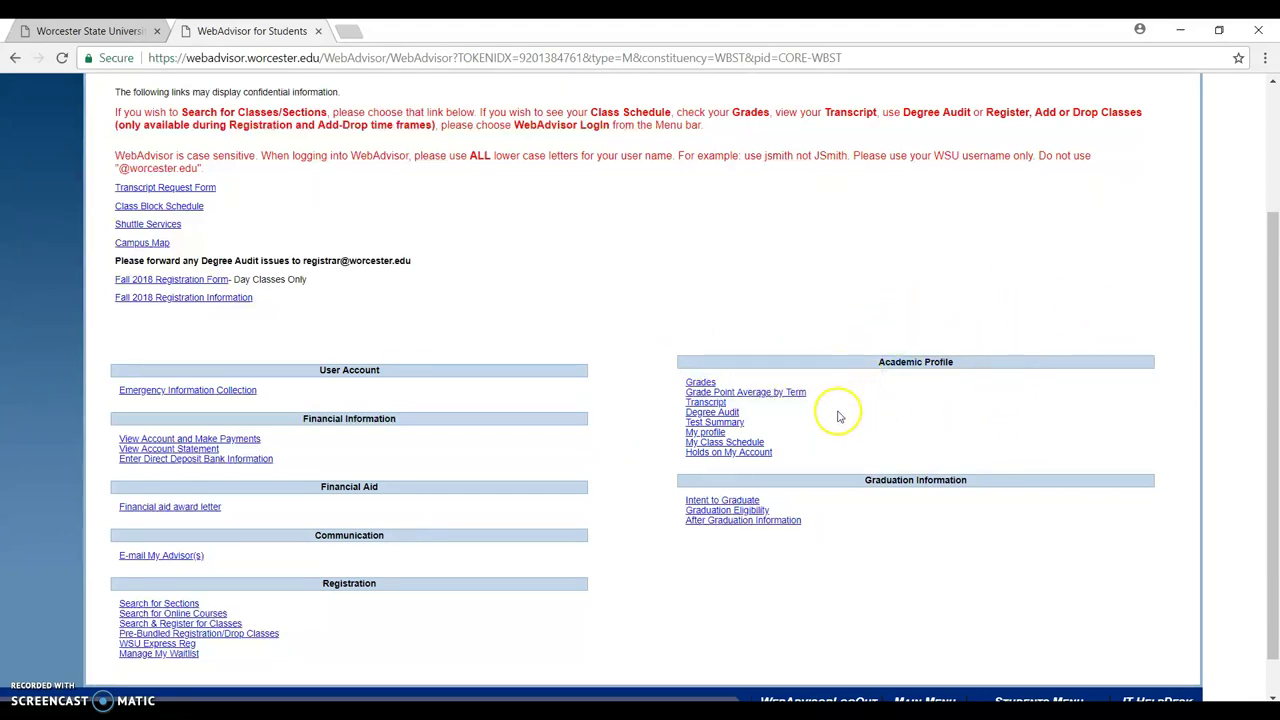
# Submit a Degree Audit for the BS_BTN Biotechnology program with no what-if program.
pyautogui.click(735, 415)
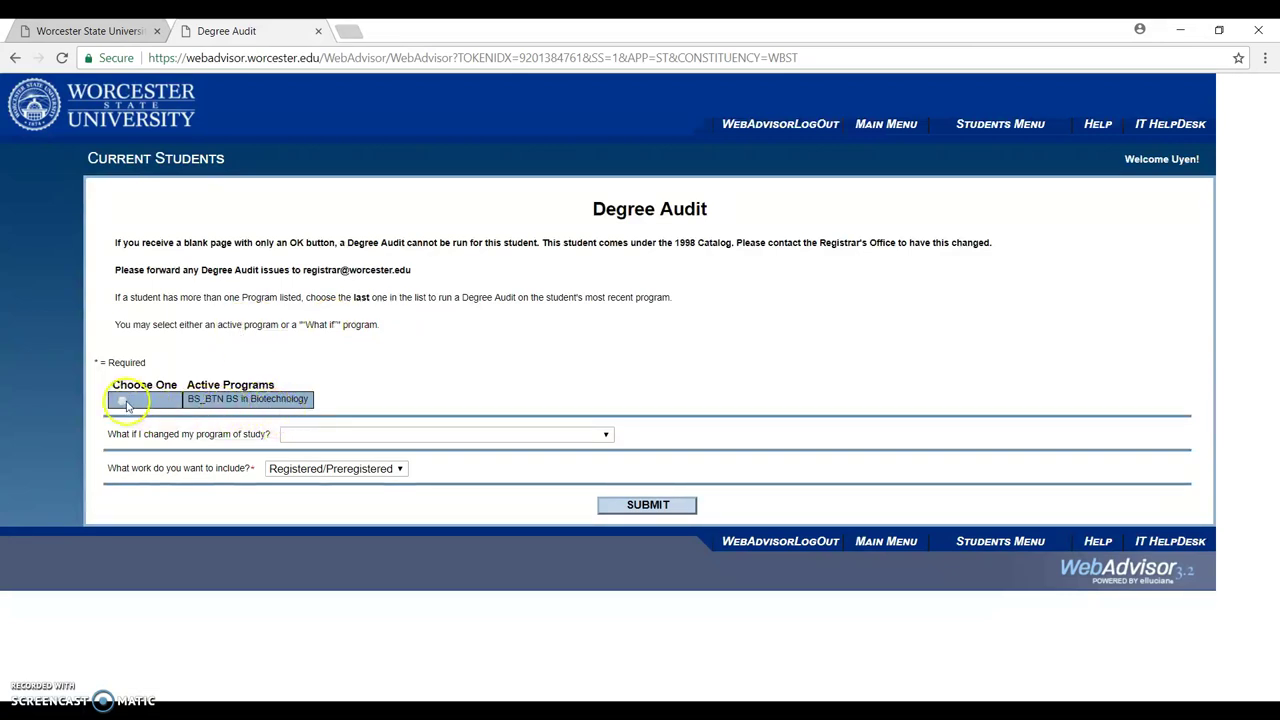
pyautogui.click(123, 401)
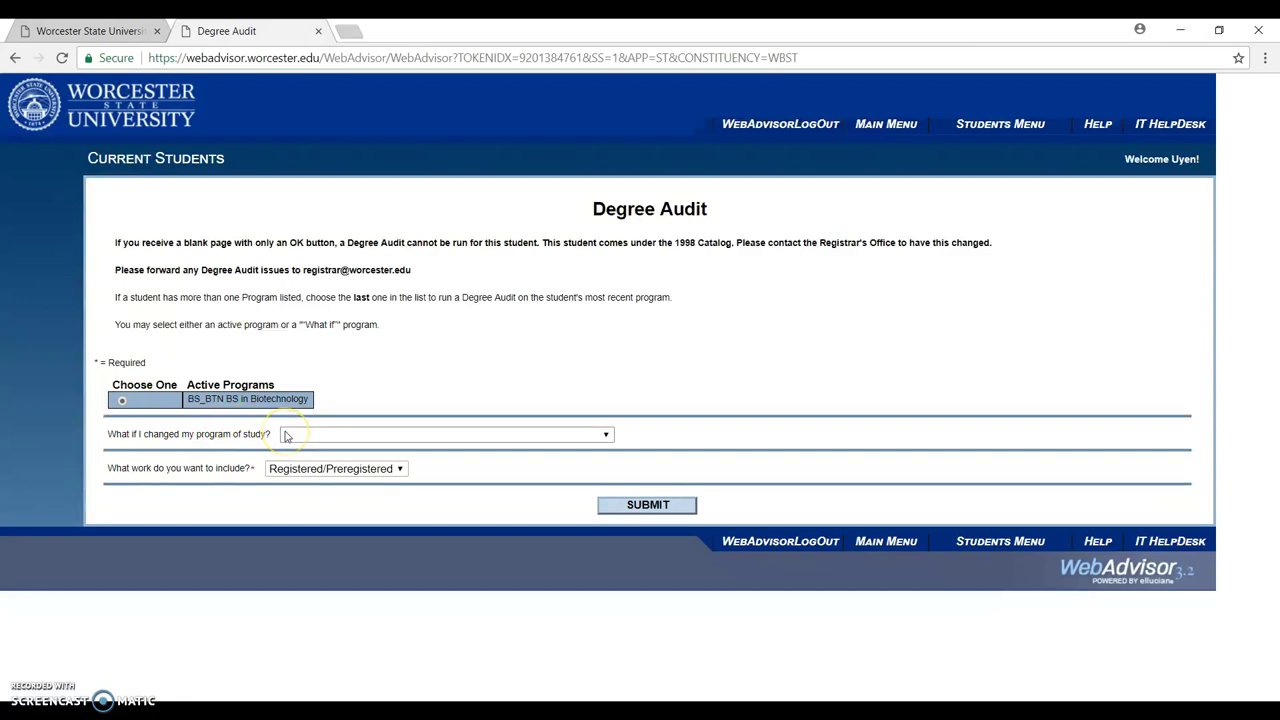
pyautogui.click(606, 437)
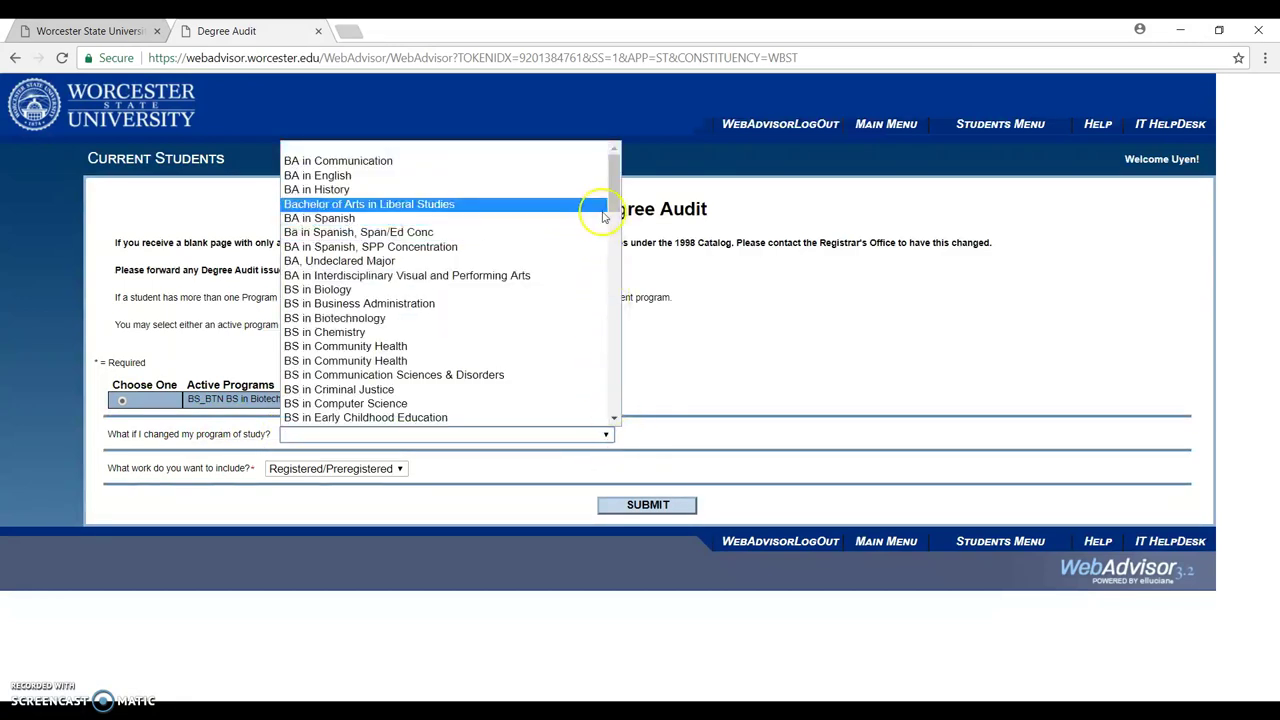
pyautogui.scroll(-3, 610, 225)
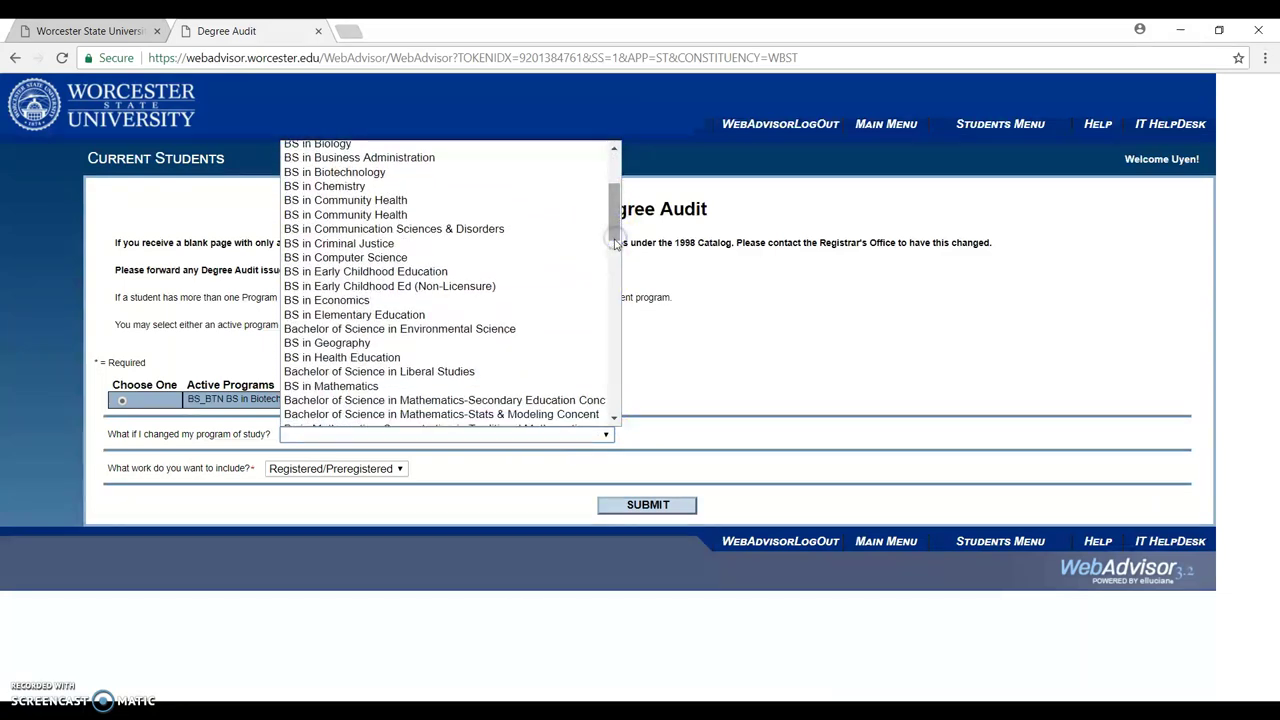
pyautogui.click(655, 320)
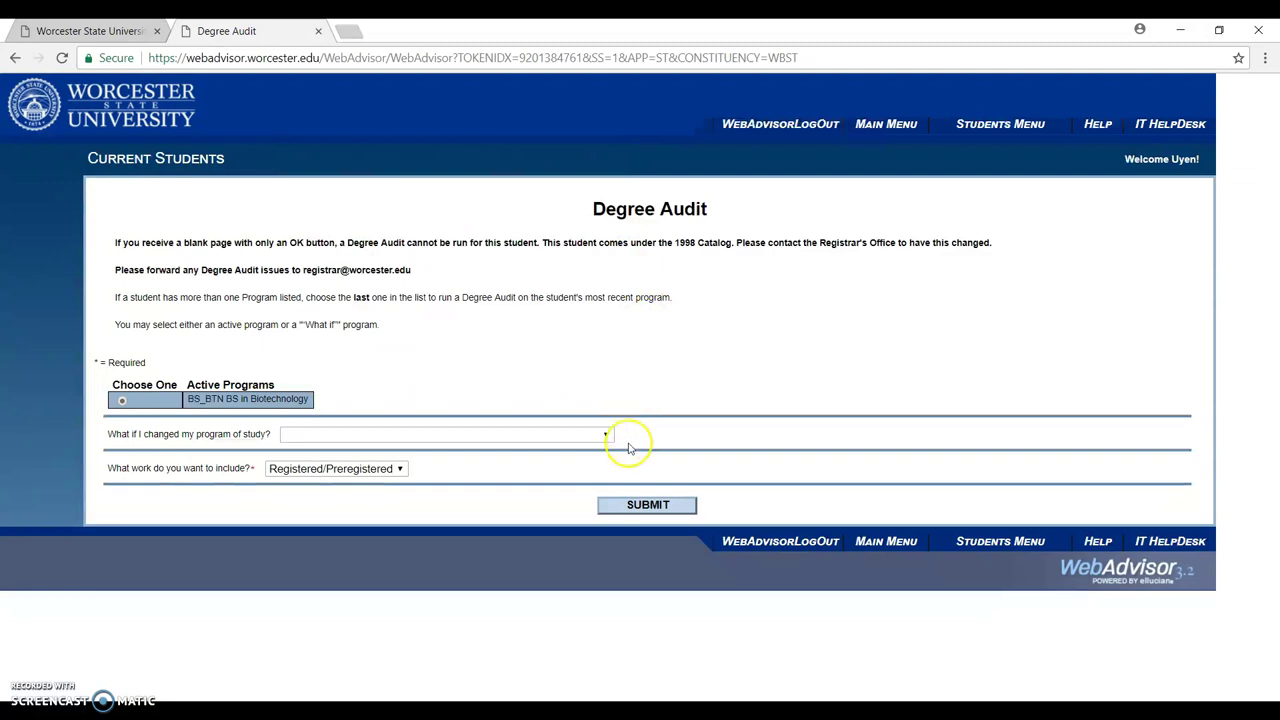
pyautogui.click(643, 504)
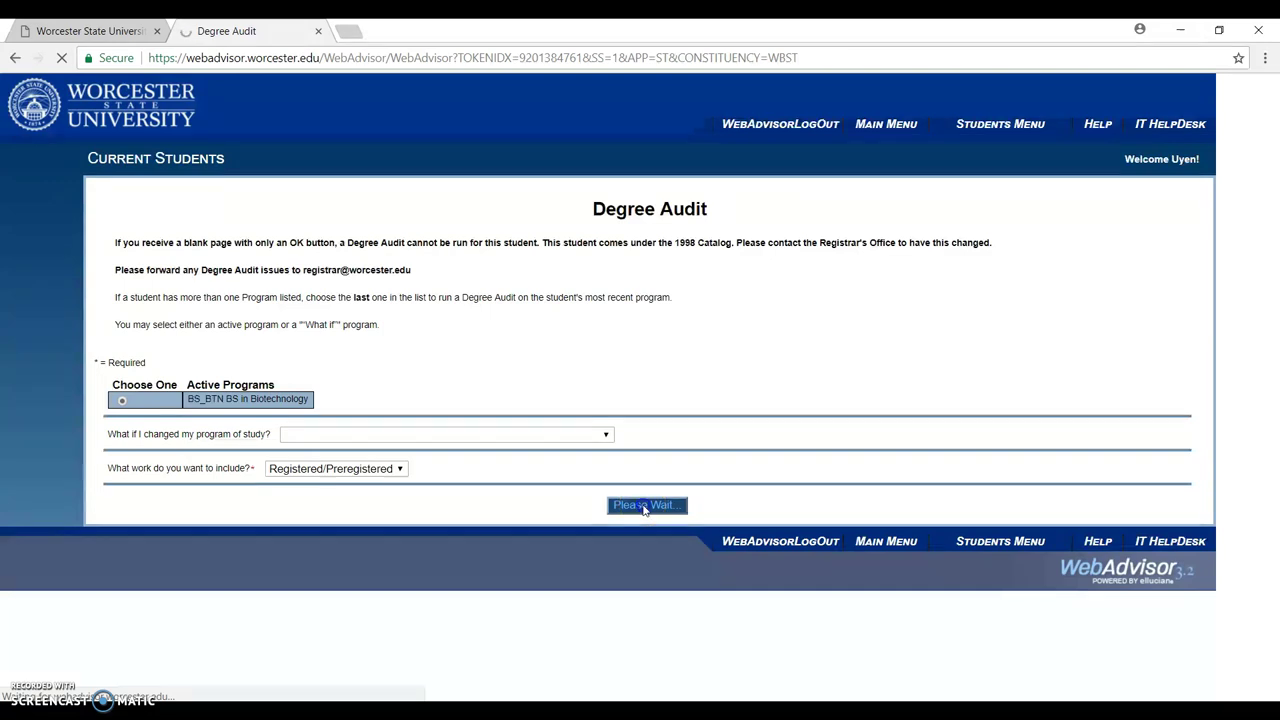
# Resubmit the audit and scroll the results down to Program Requirements.
pyautogui.click(645, 506)
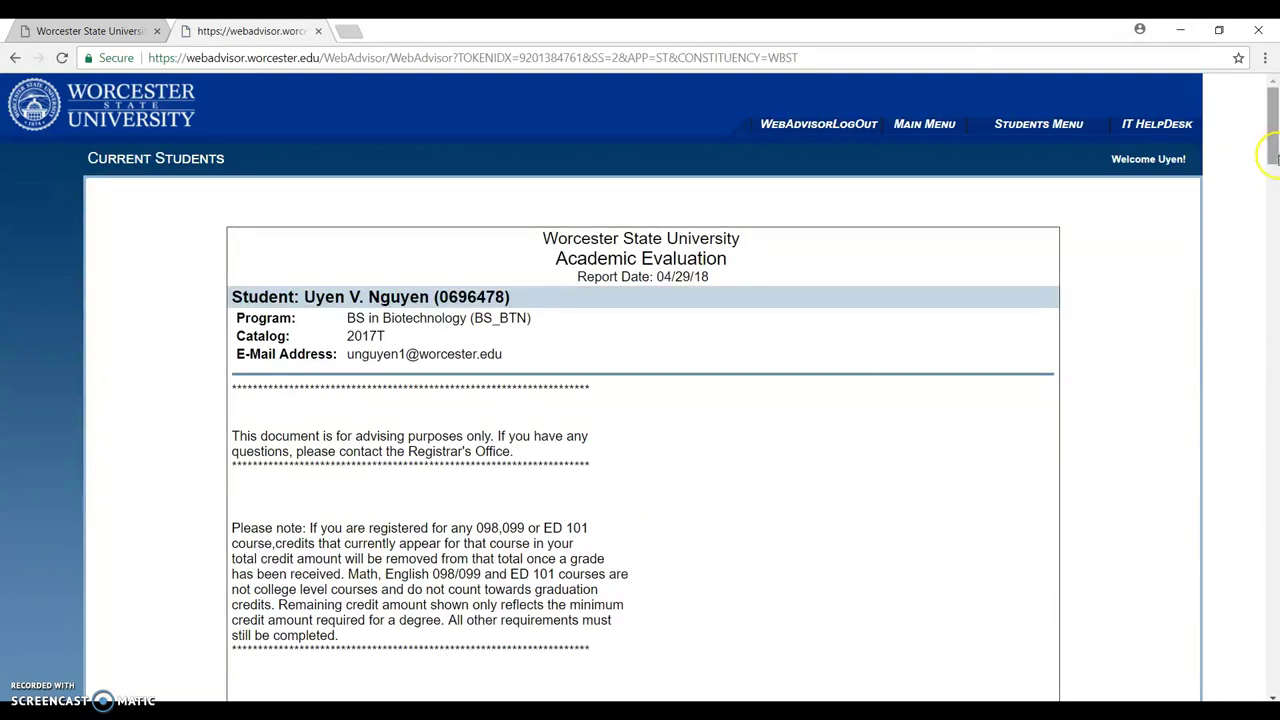
pyautogui.moveTo(1275, 157); pyautogui.dragTo(1276, 260)
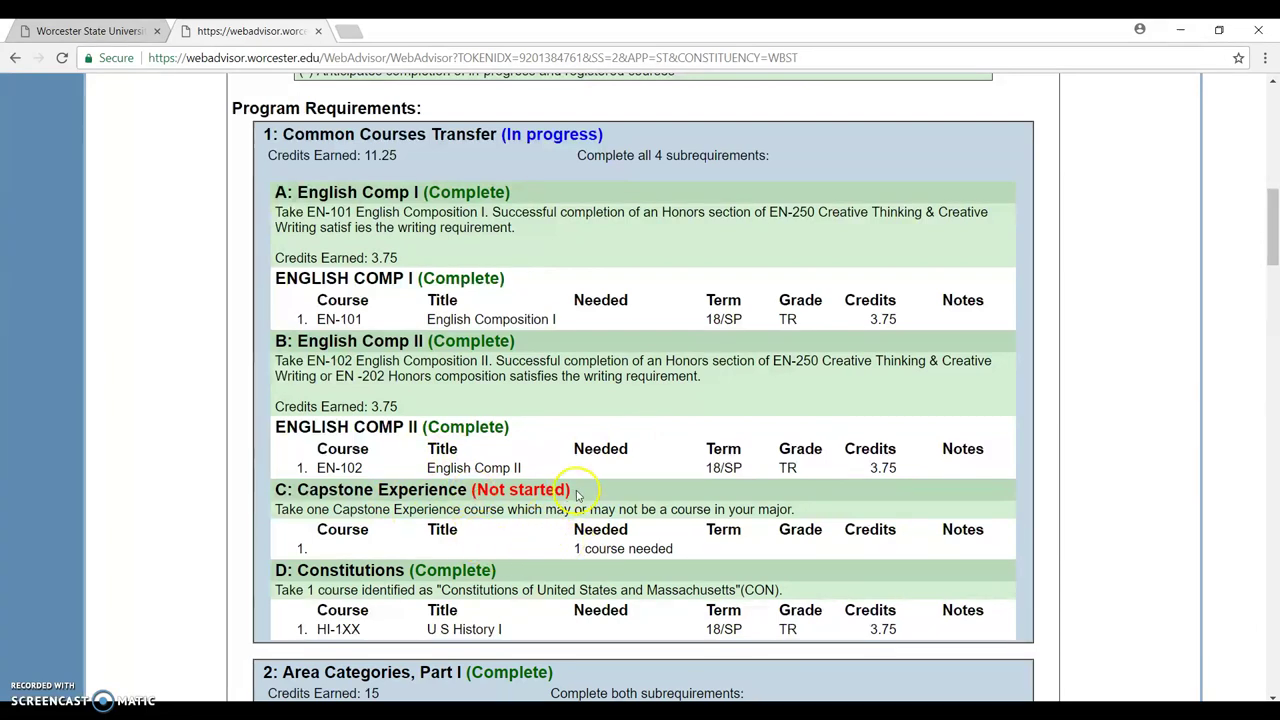
pyautogui.moveTo(576, 495); pyautogui.dragTo(487, 508)
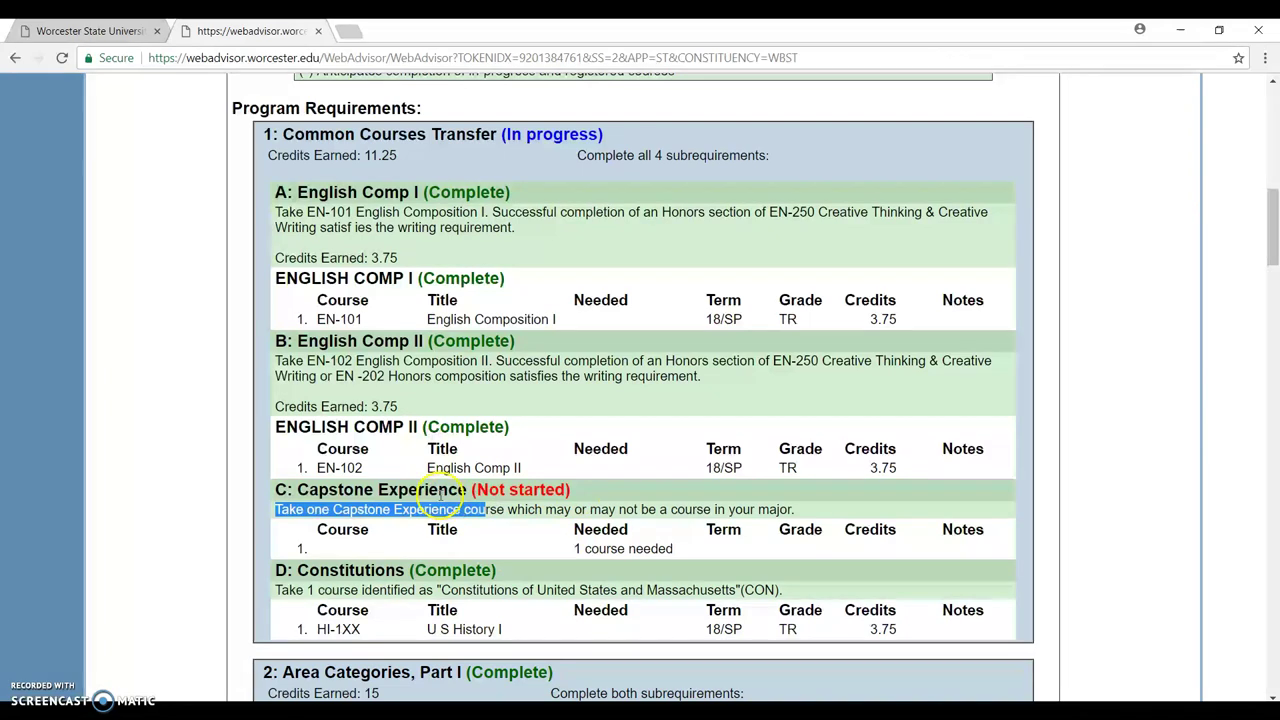
pyautogui.click(462, 494)
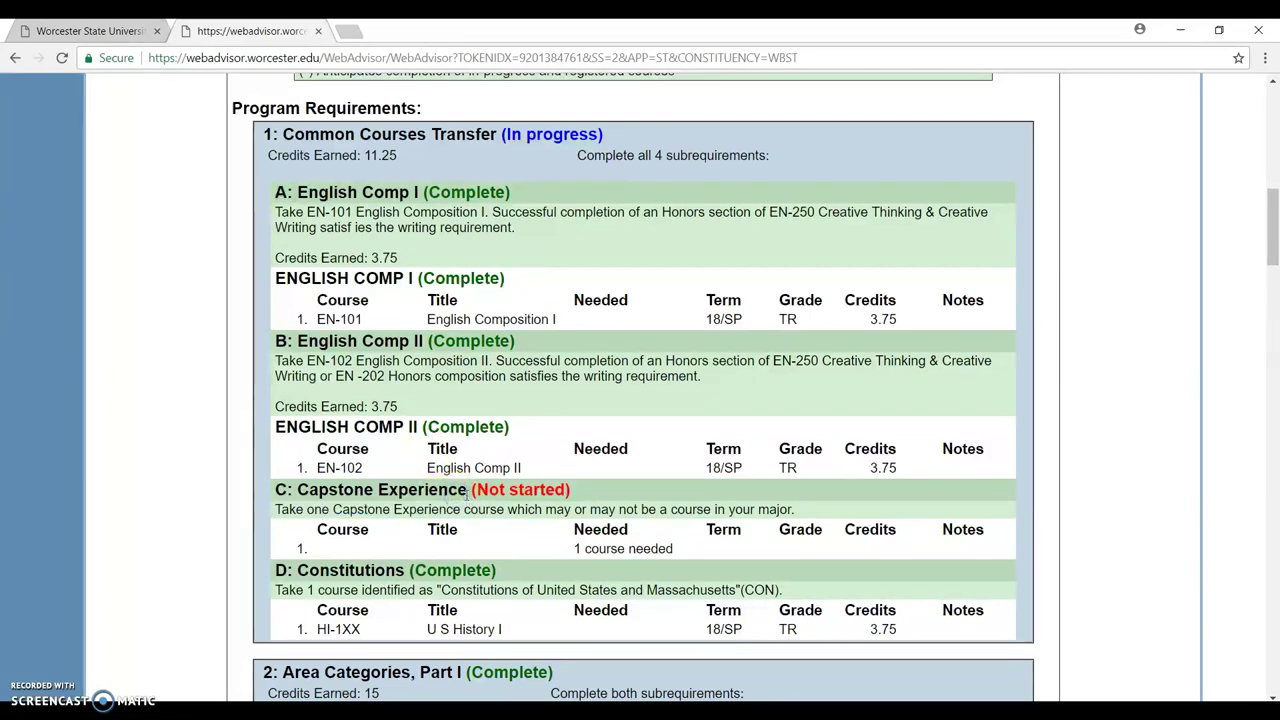
pyautogui.moveTo(463, 494); pyautogui.dragTo(298, 507)
pyautogui.click(299, 495)
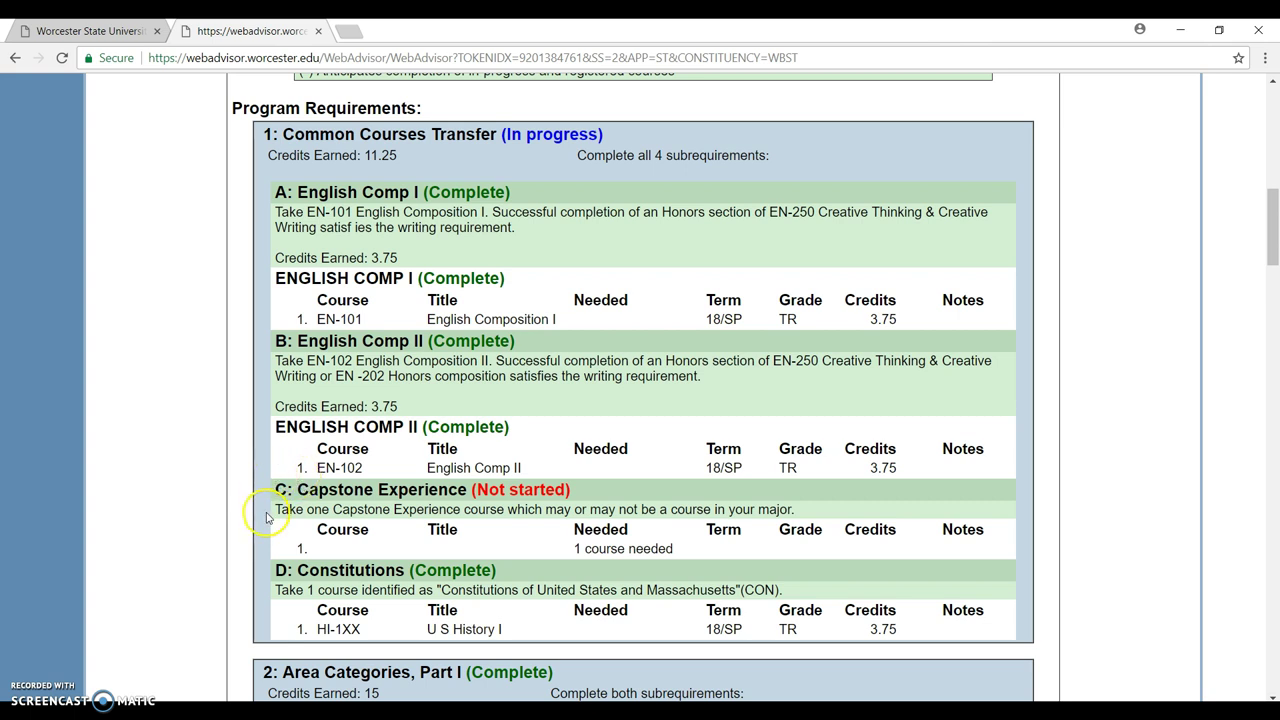
pyautogui.click(280, 491)
pyautogui.doubleClick(281, 491)
pyautogui.moveTo(330, 361); pyautogui.dragTo(350, 362)
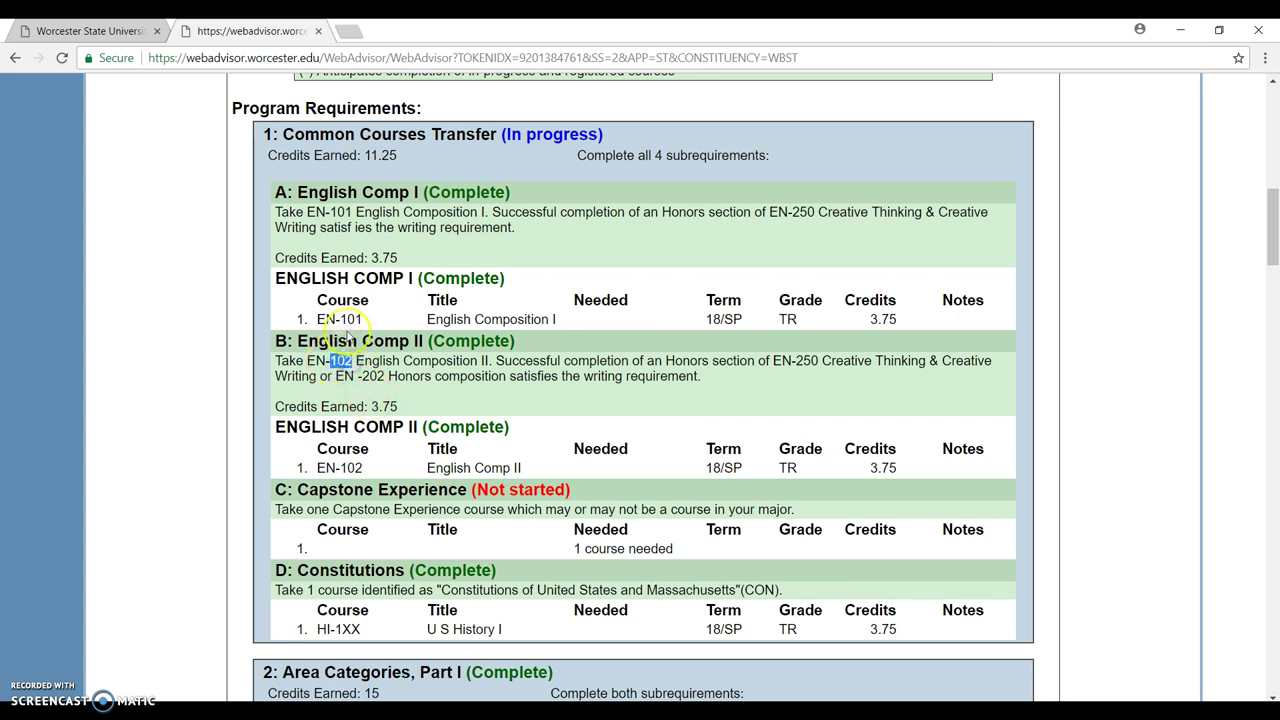
pyautogui.moveTo(339, 319); pyautogui.dragTo(366, 322)
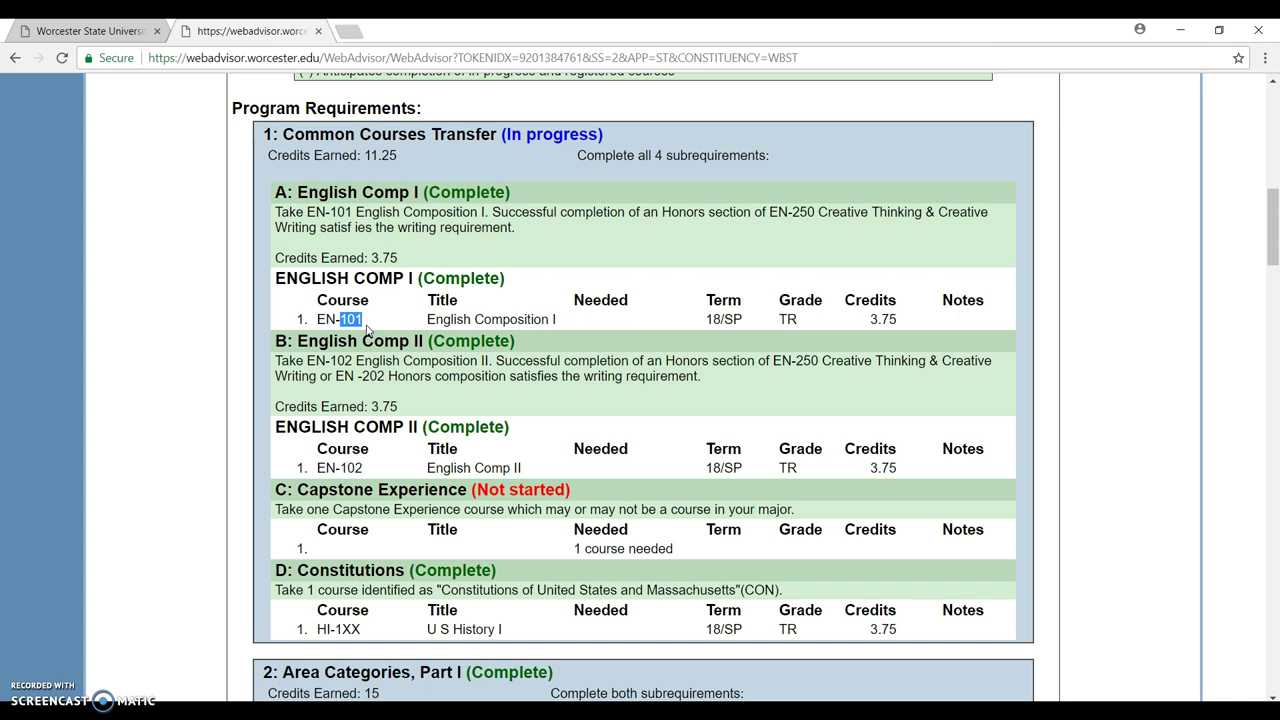
pyautogui.click(378, 316)
pyautogui.moveTo(340, 320); pyautogui.dragTo(366, 322)
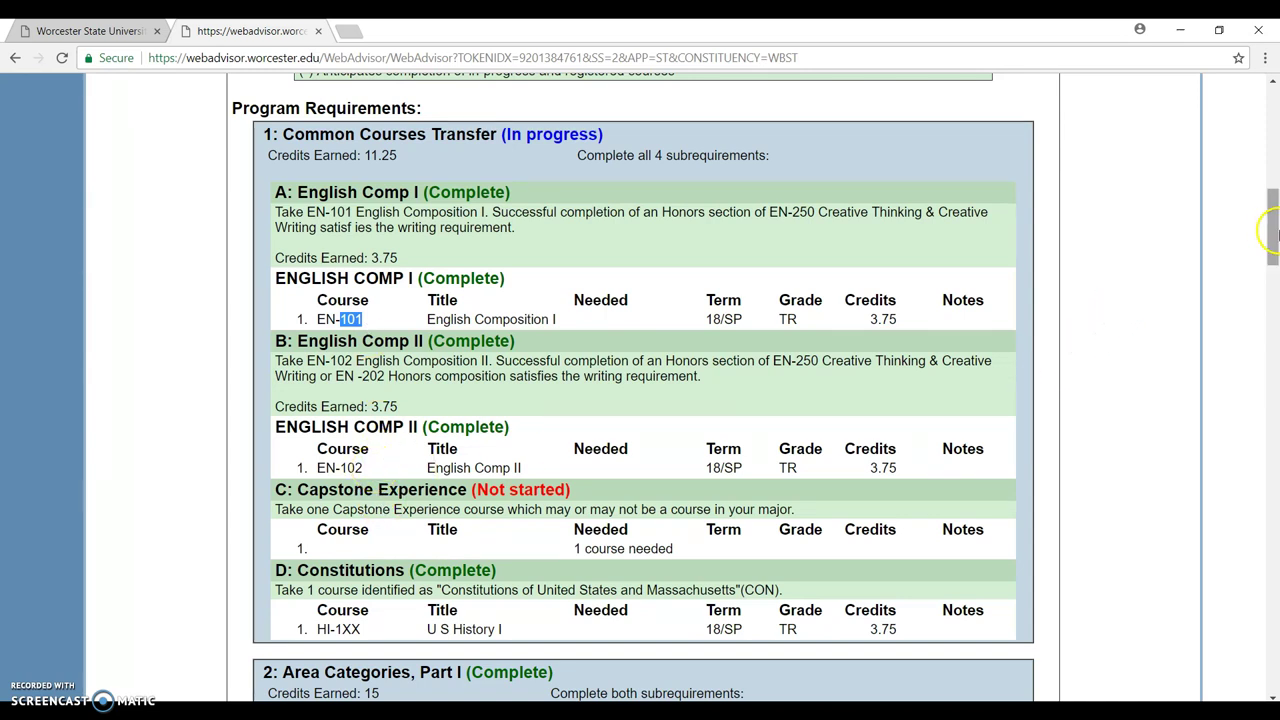
pyautogui.moveTo(1272, 232); pyautogui.dragTo(1276, 655)
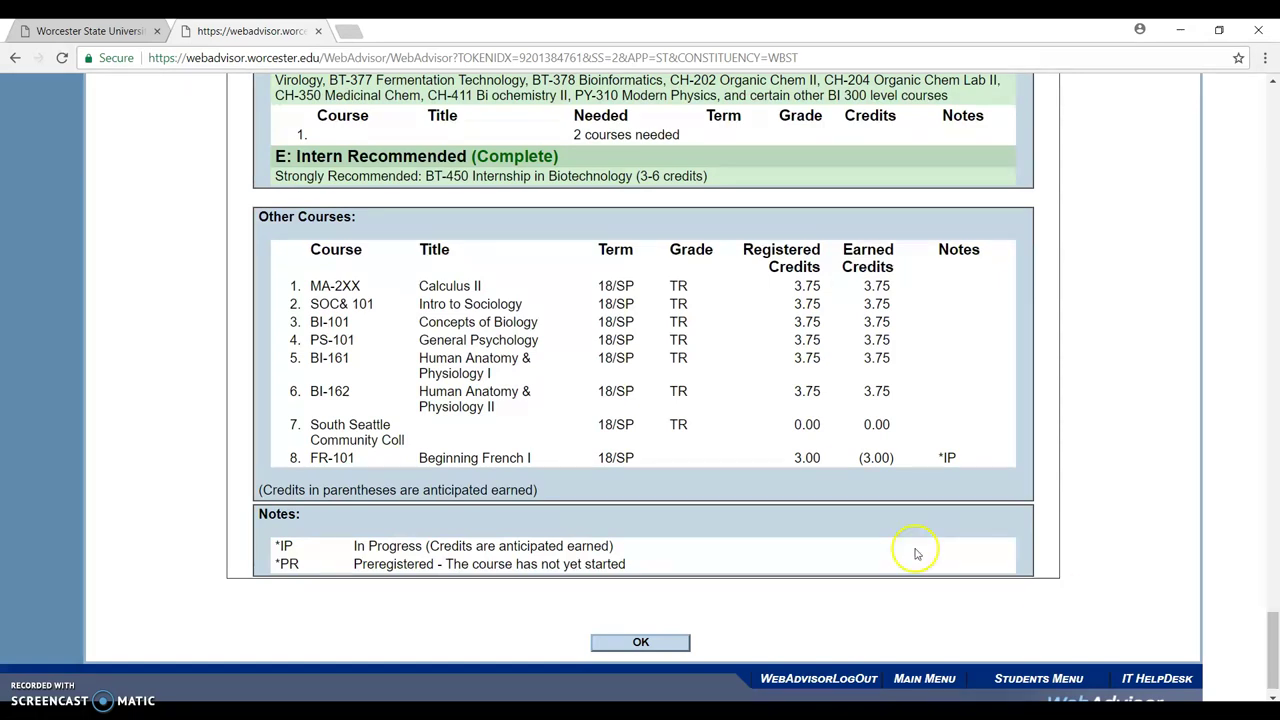
# Close the evaluation report and choose Search & Register for Classes under Registration.
pyautogui.click(629, 645)
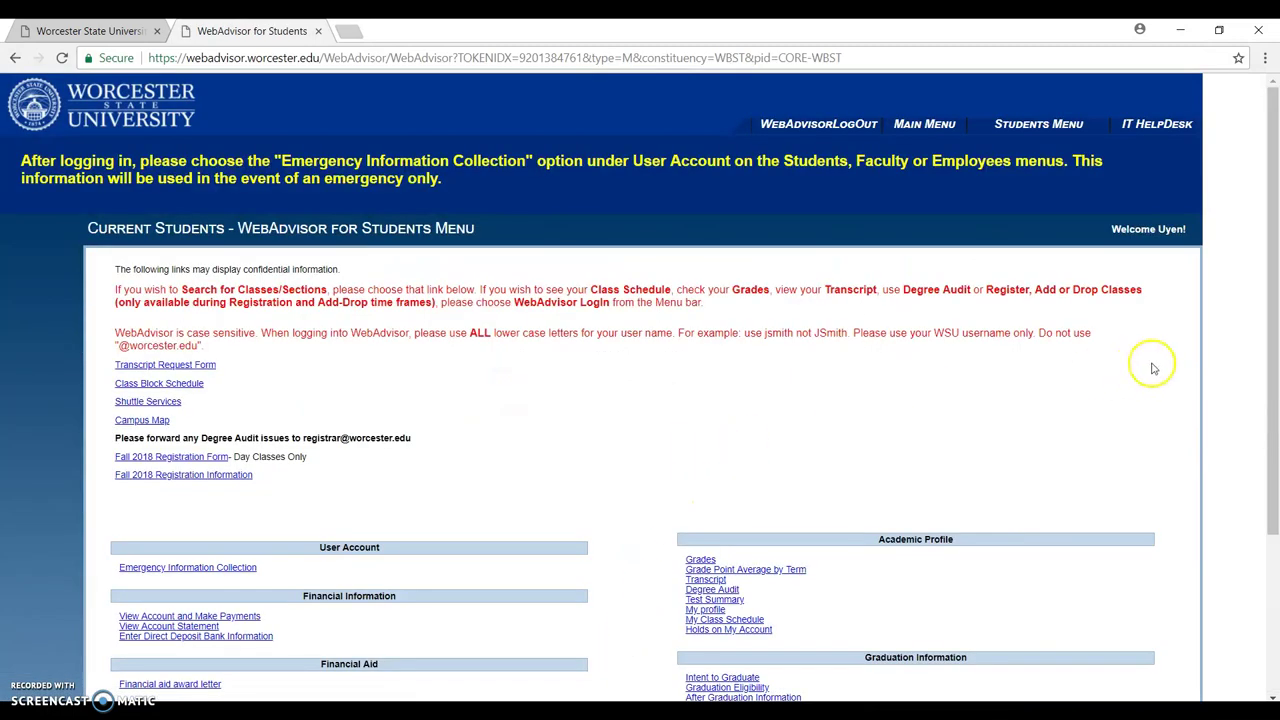
pyautogui.moveTo(1270, 335); pyautogui.dragTo(1276, 530)
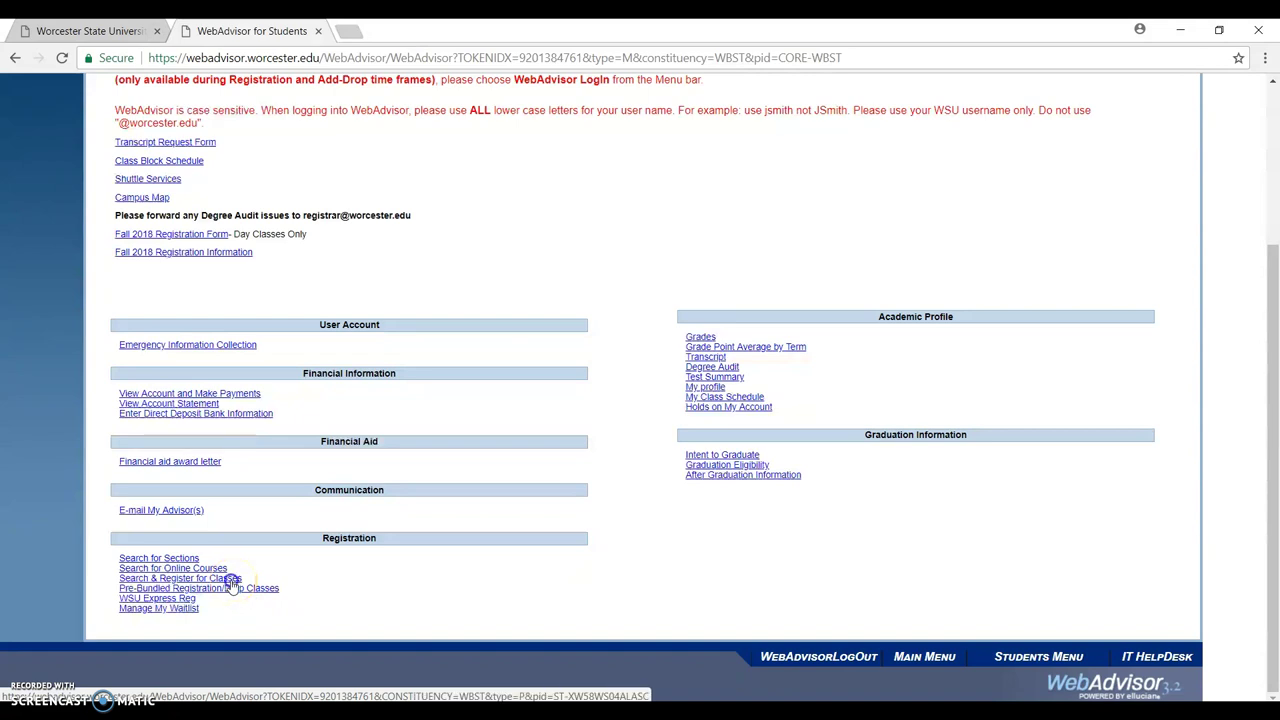
pyautogui.click(229, 579)
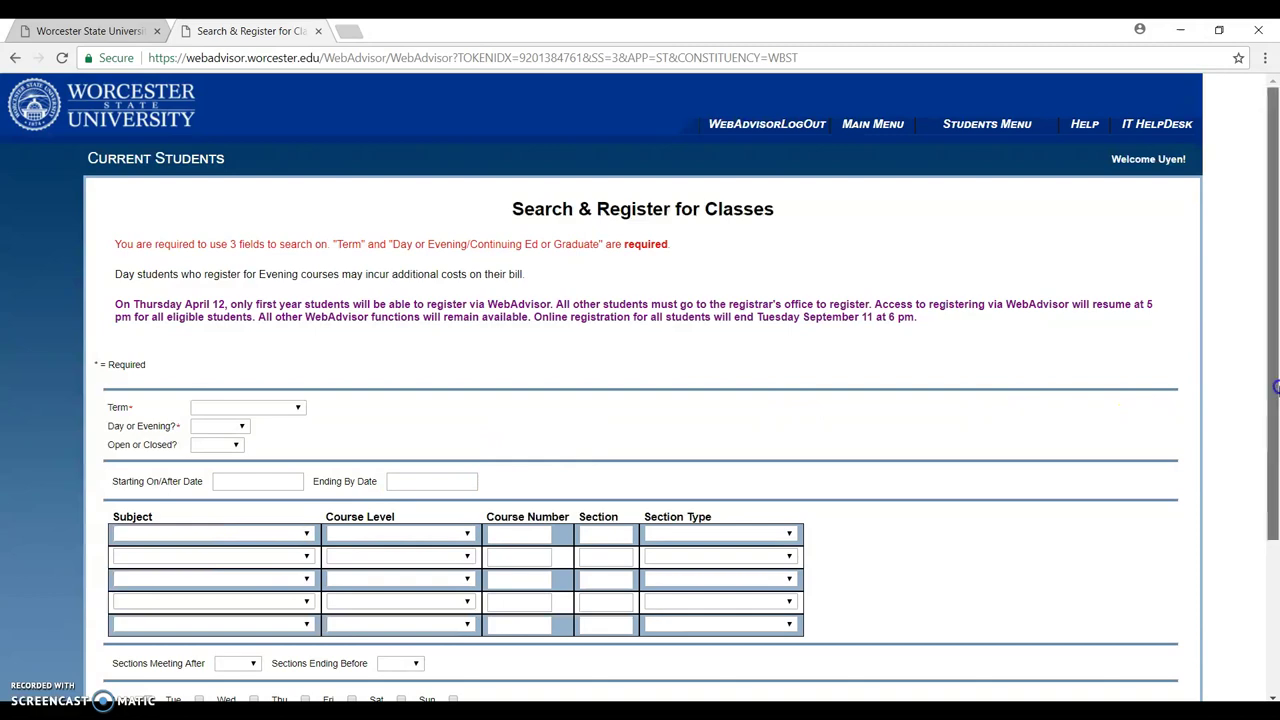
# Filter the search to the Fall Semester 2018 term, Day classes and Open sections.
pyautogui.moveTo(1276, 388); pyautogui.dragTo(1275, 460)
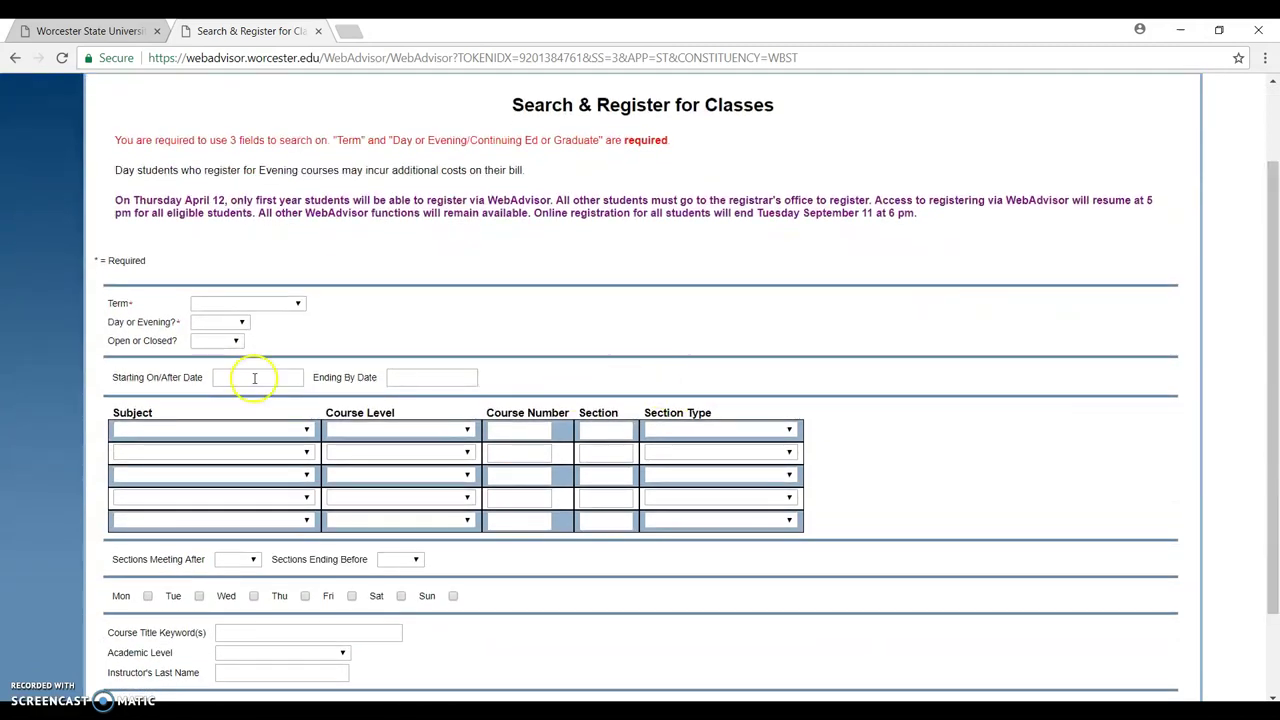
pyautogui.click(258, 309)
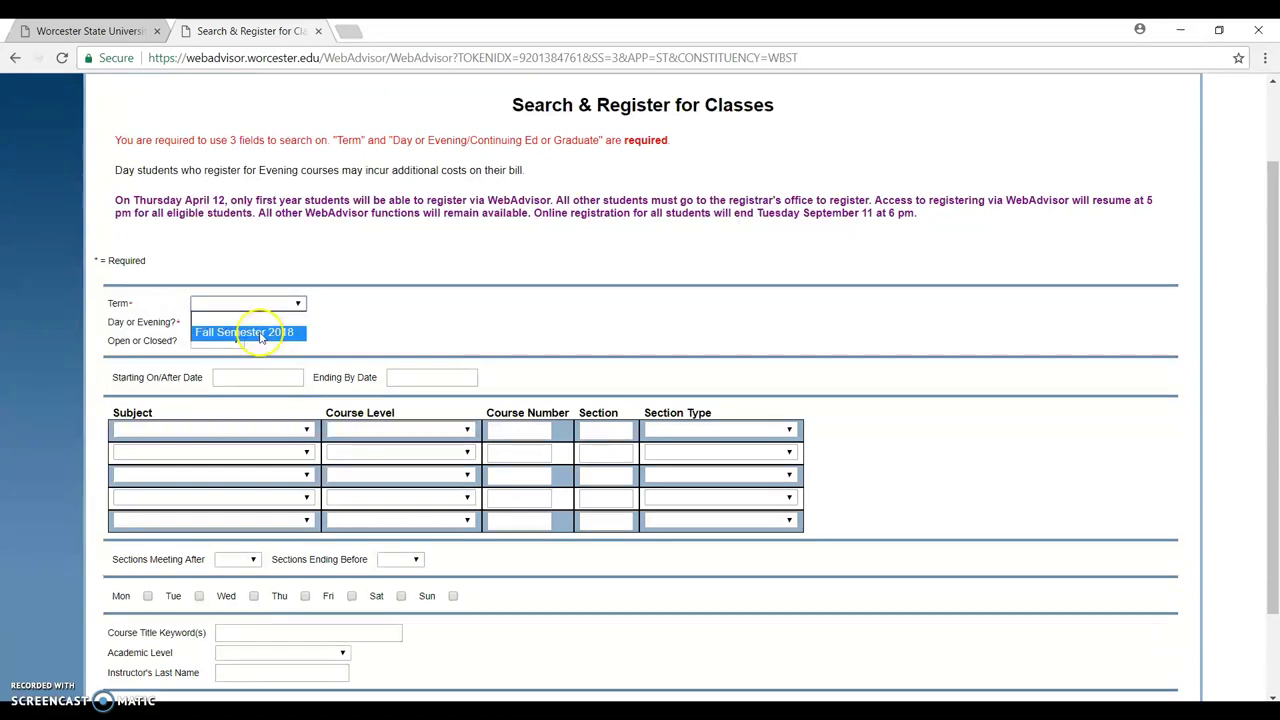
pyautogui.click(260, 337)
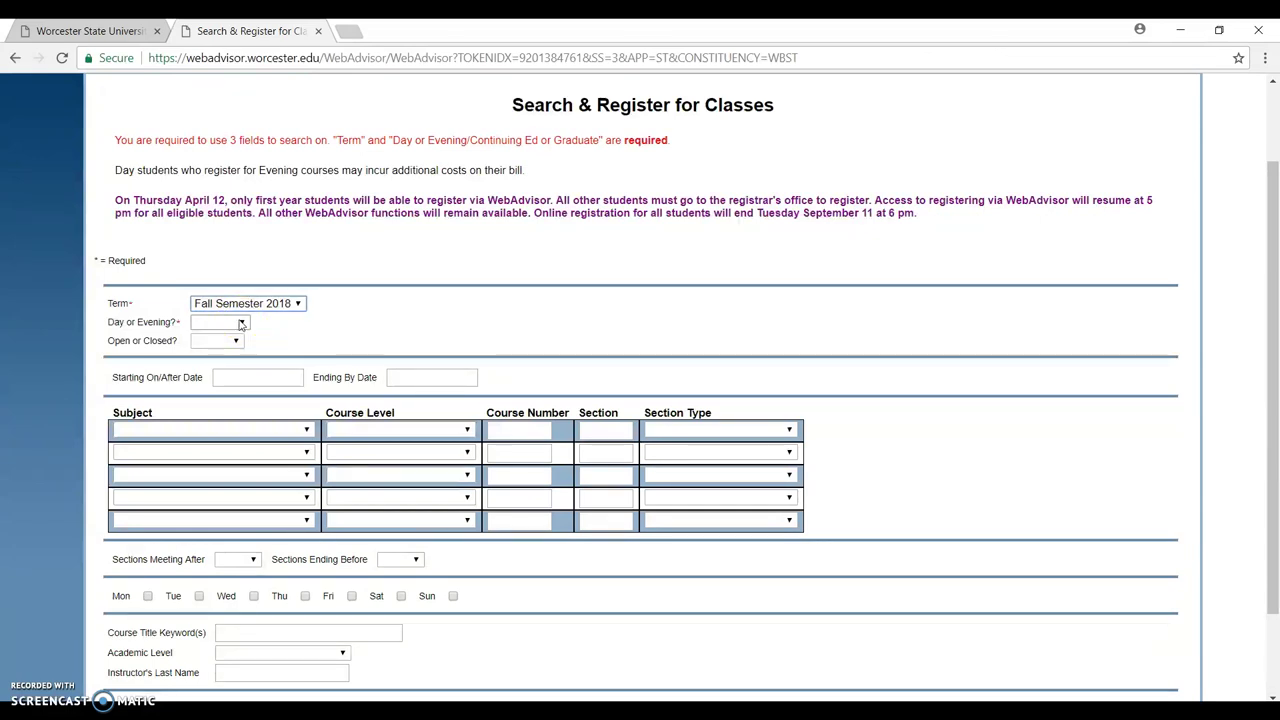
pyautogui.click(241, 324)
pyautogui.click(231, 354)
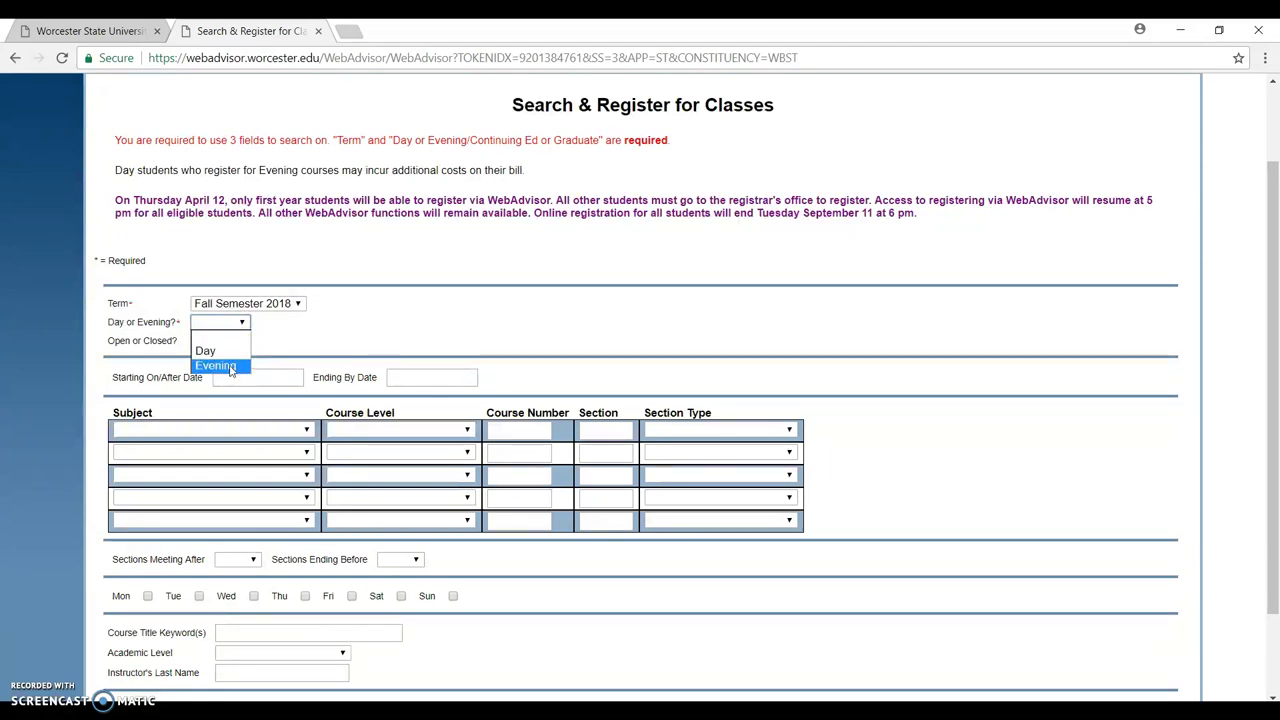
pyautogui.click(228, 351)
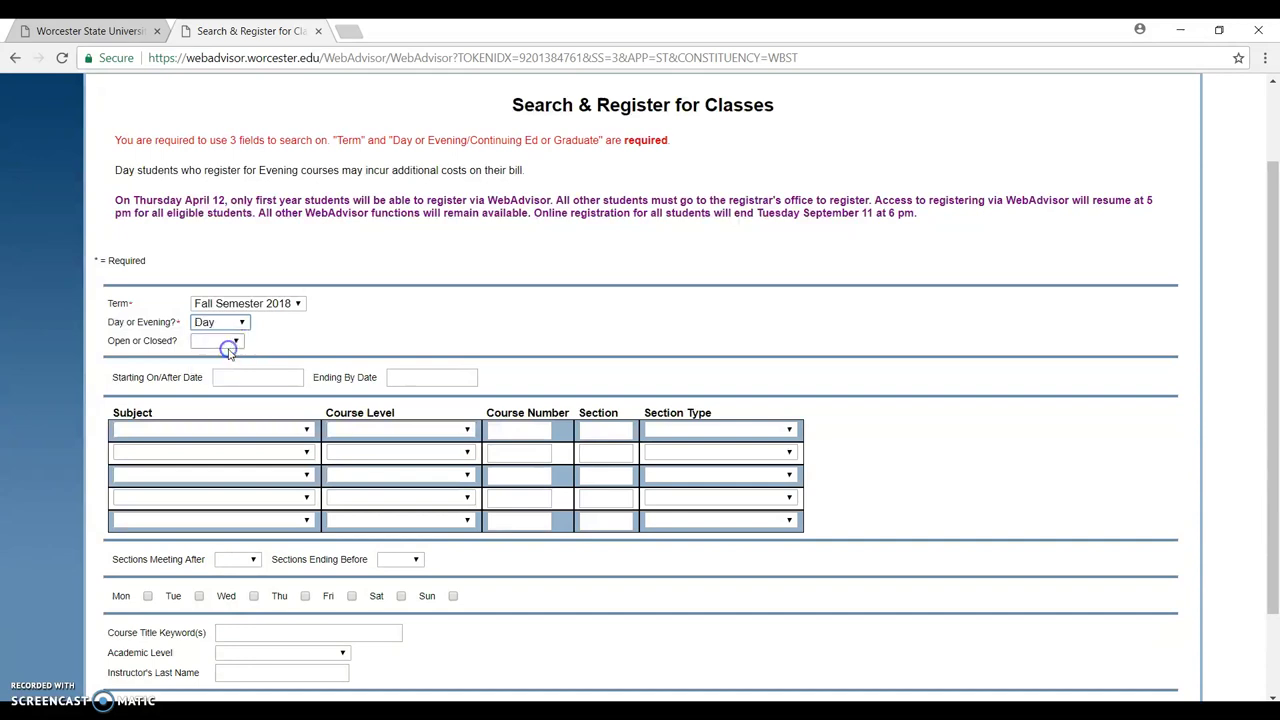
pyautogui.click(232, 342)
pyautogui.click(228, 371)
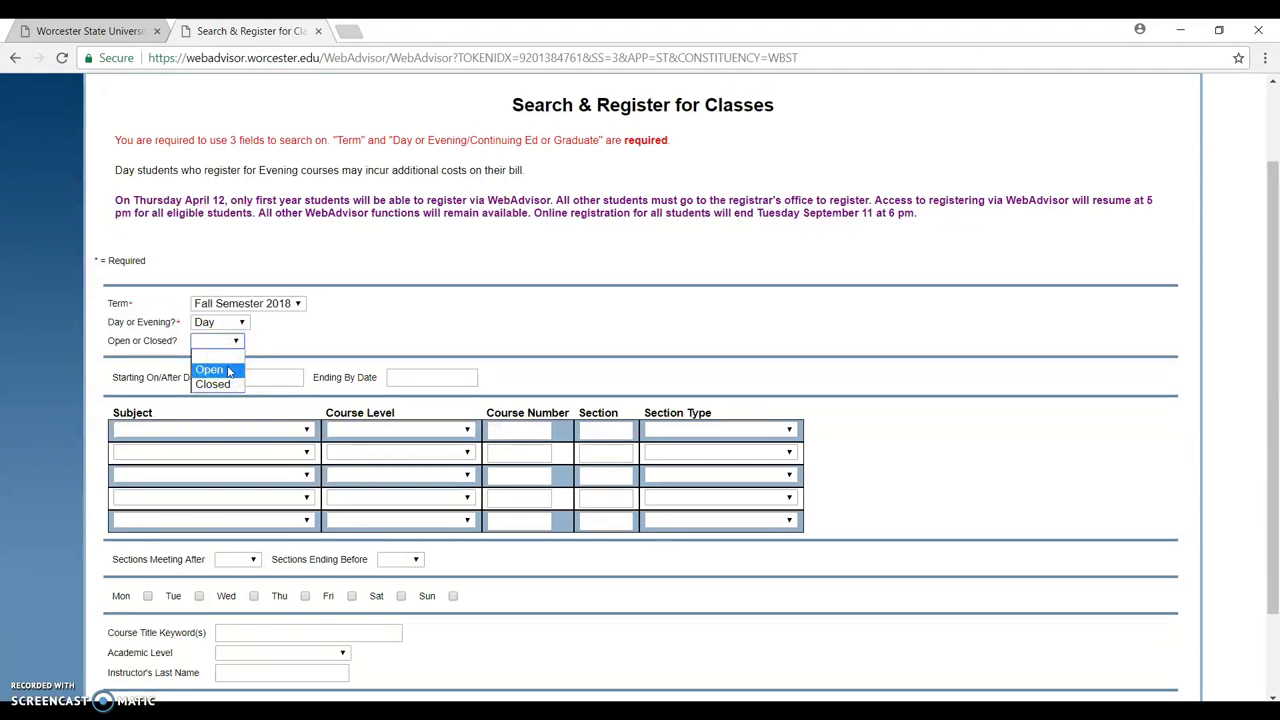
pyautogui.click(229, 386)
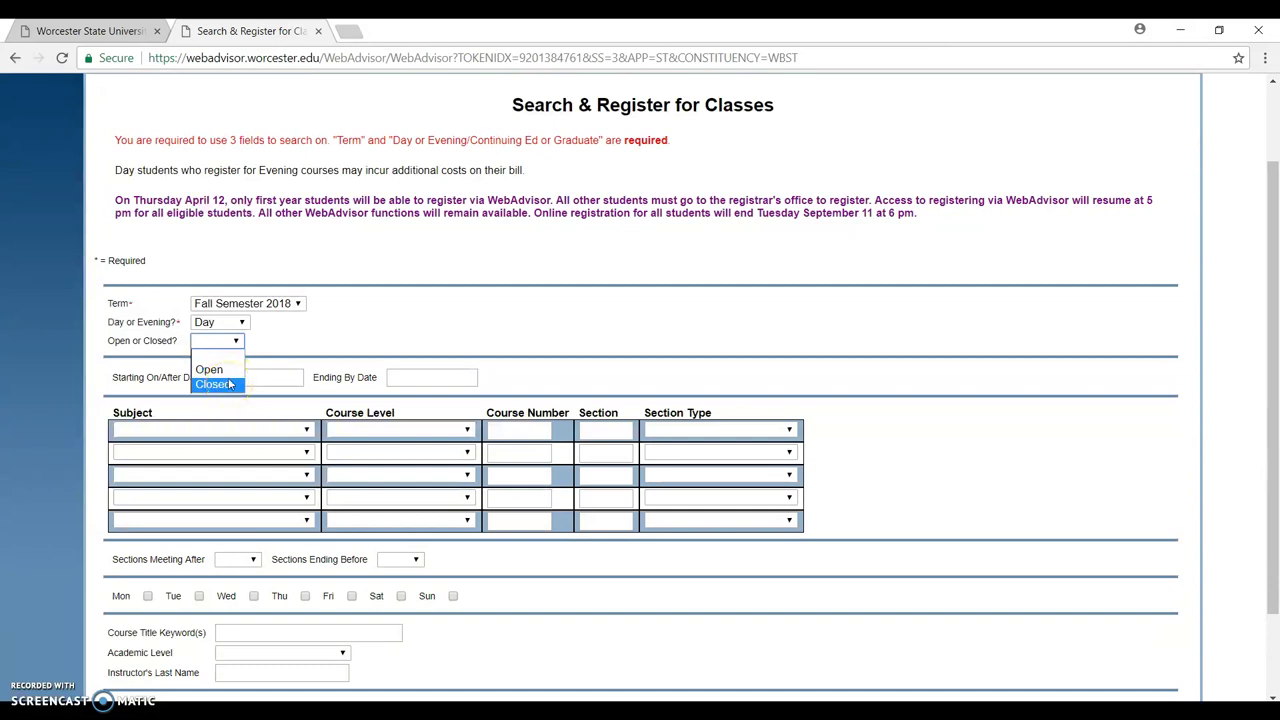
pyautogui.click(228, 370)
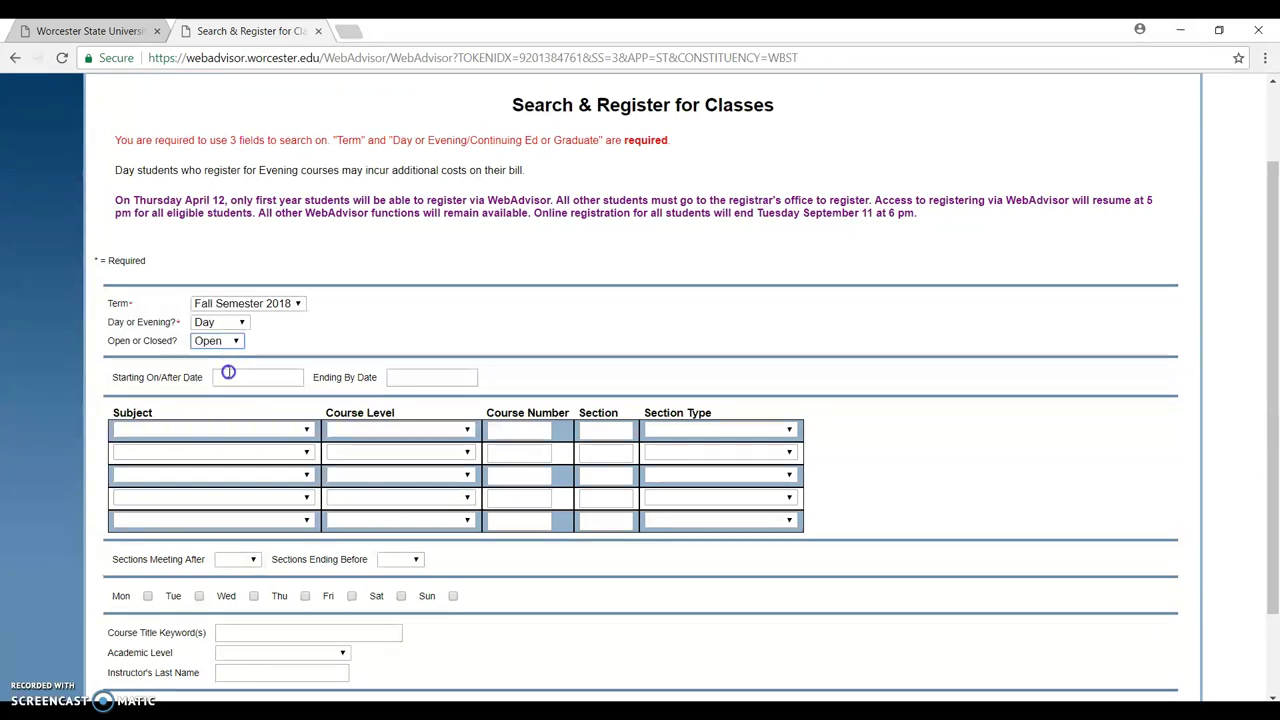
# Pick BI-Biology as the first Subject.
pyautogui.click(238, 433)
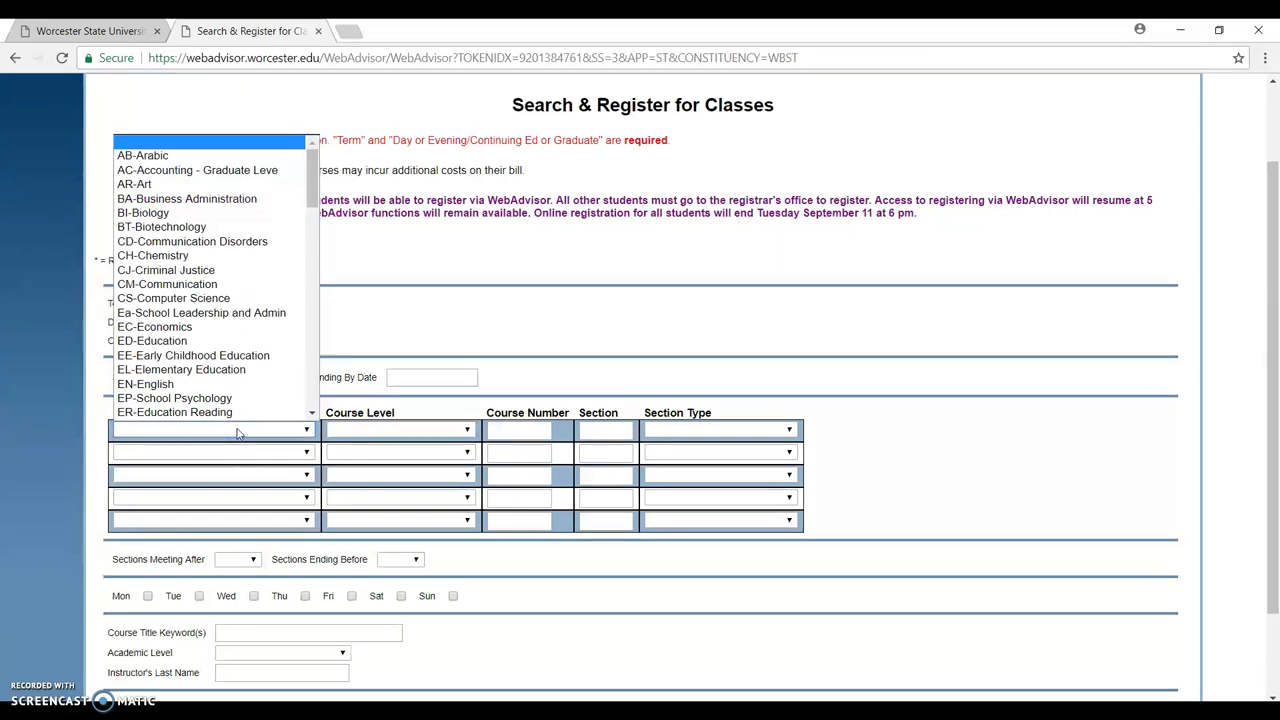
pyautogui.click(260, 433)
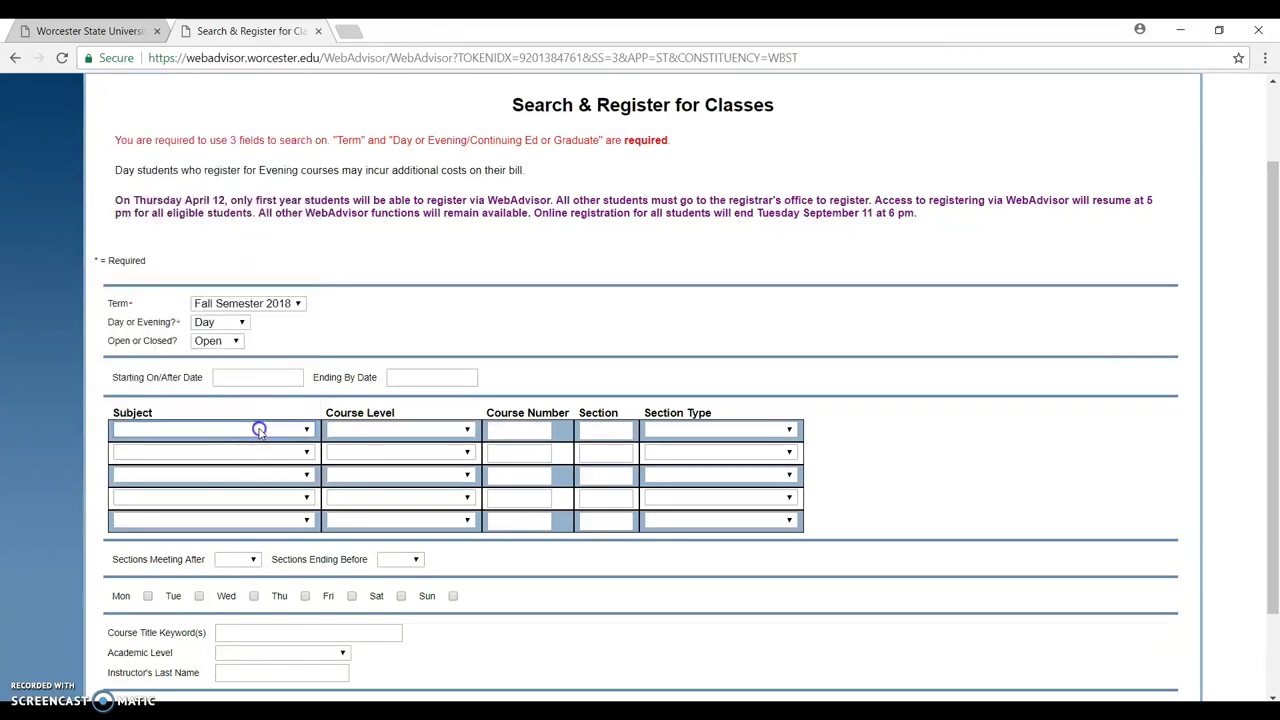
pyautogui.click(219, 432)
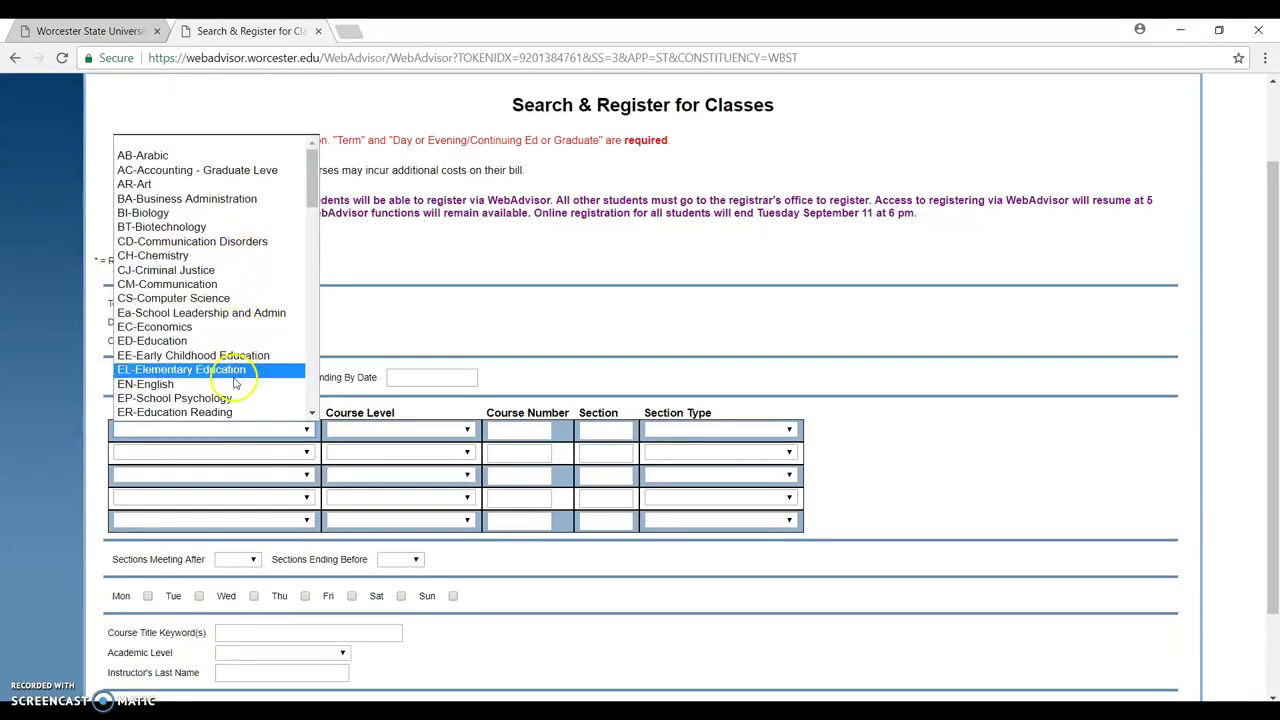
pyautogui.moveTo(313, 177)
pyautogui.mouseDown()
pyautogui.moveTo(320, 225)
pyautogui.moveTo(320, 192)
pyautogui.mouseUp()
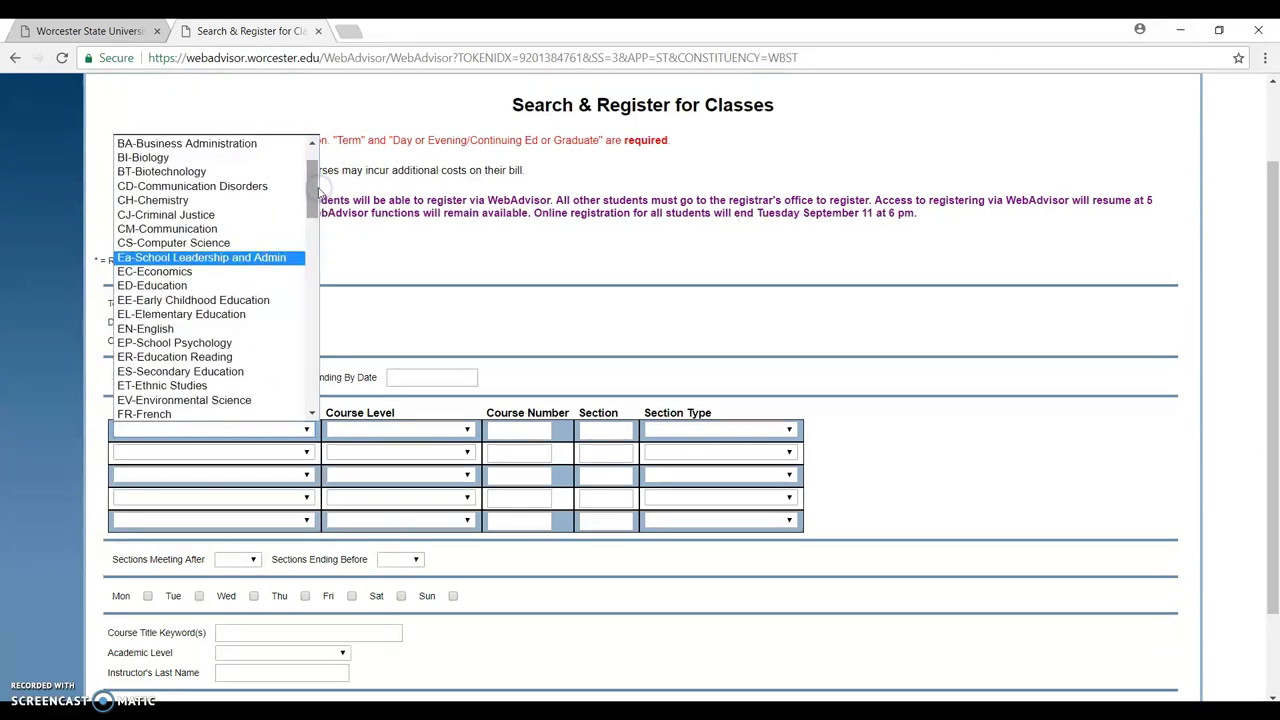
pyautogui.click(225, 158)
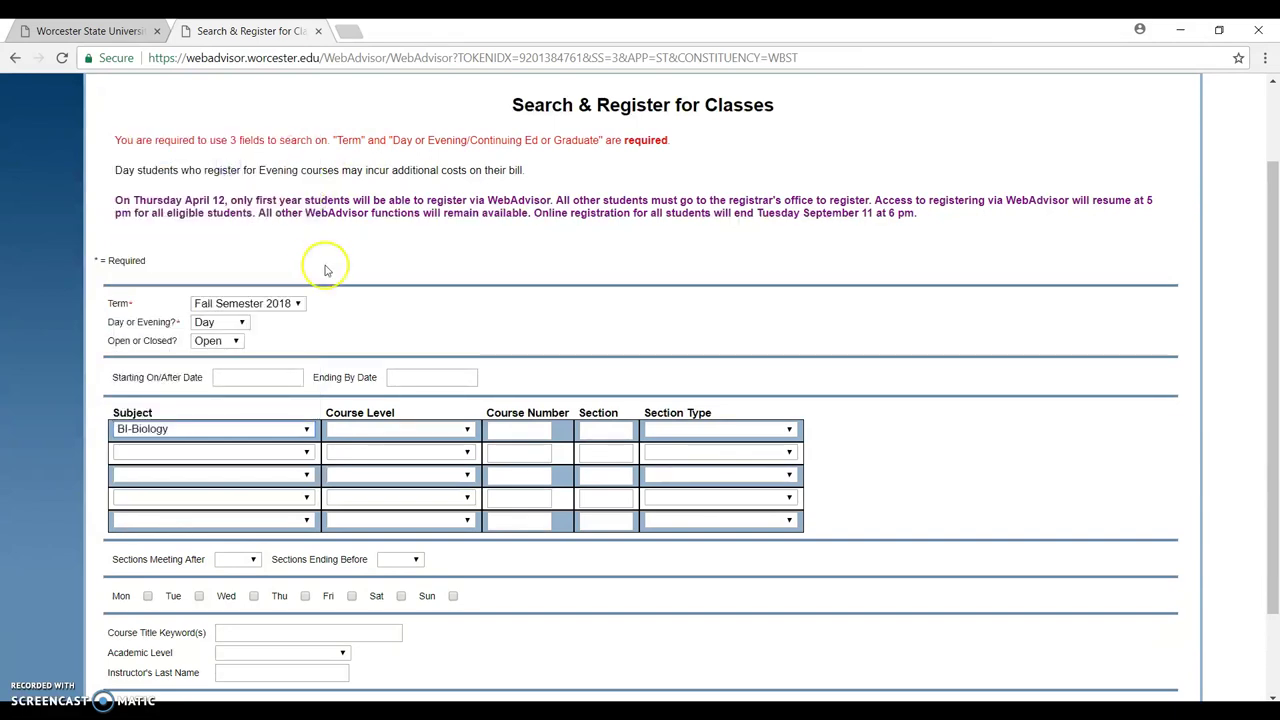
# Enter course number 141, leaving the course level blank.
pyautogui.click(455, 430)
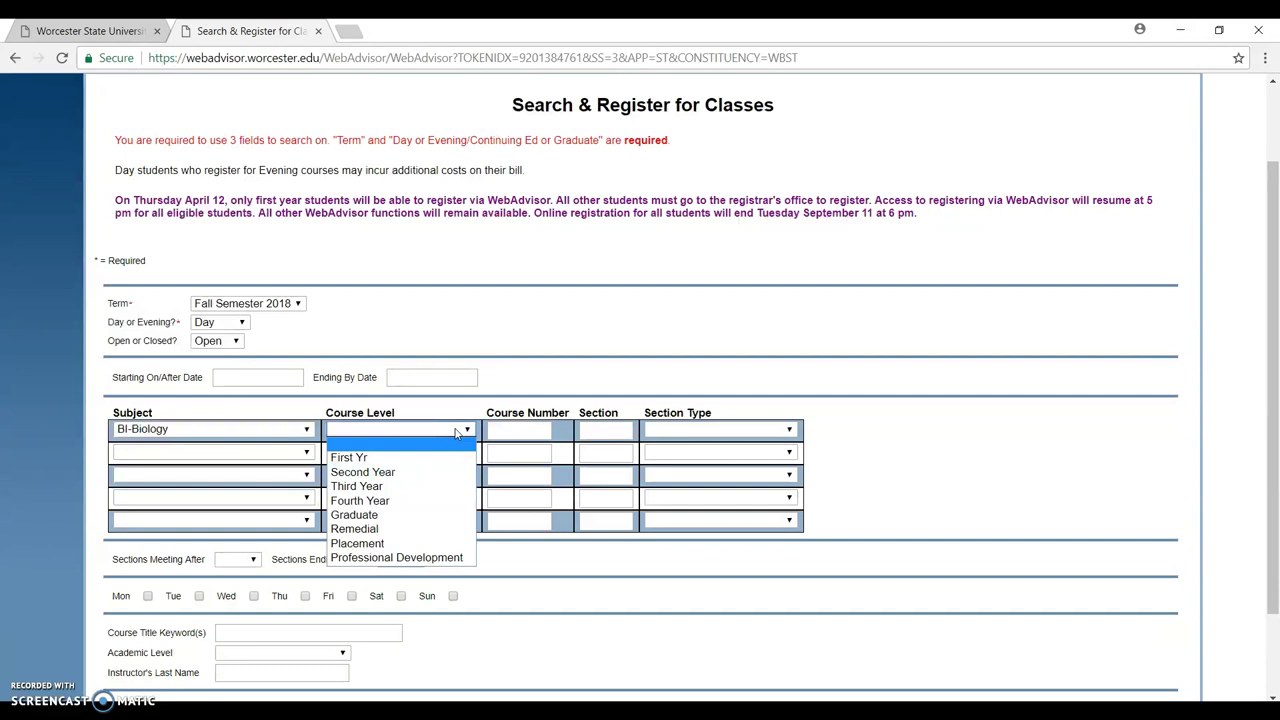
pyautogui.click(455, 430)
pyautogui.click(525, 428)
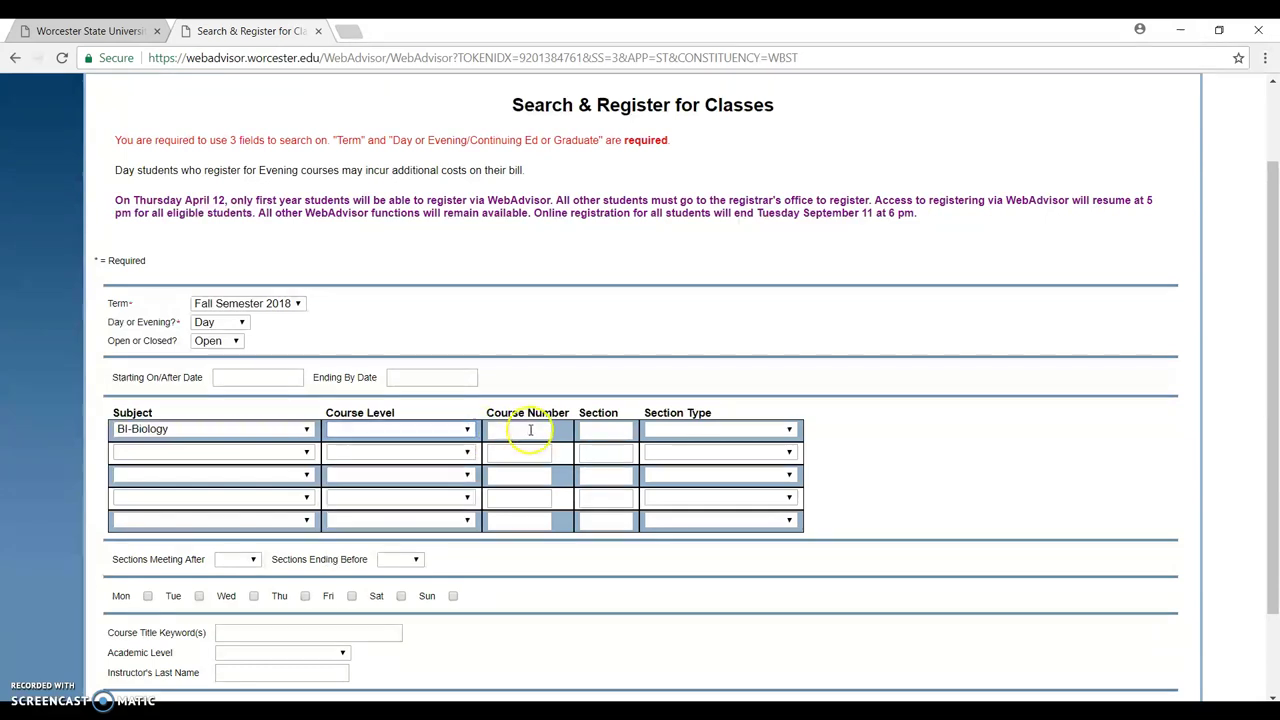
pyautogui.click(527, 428)
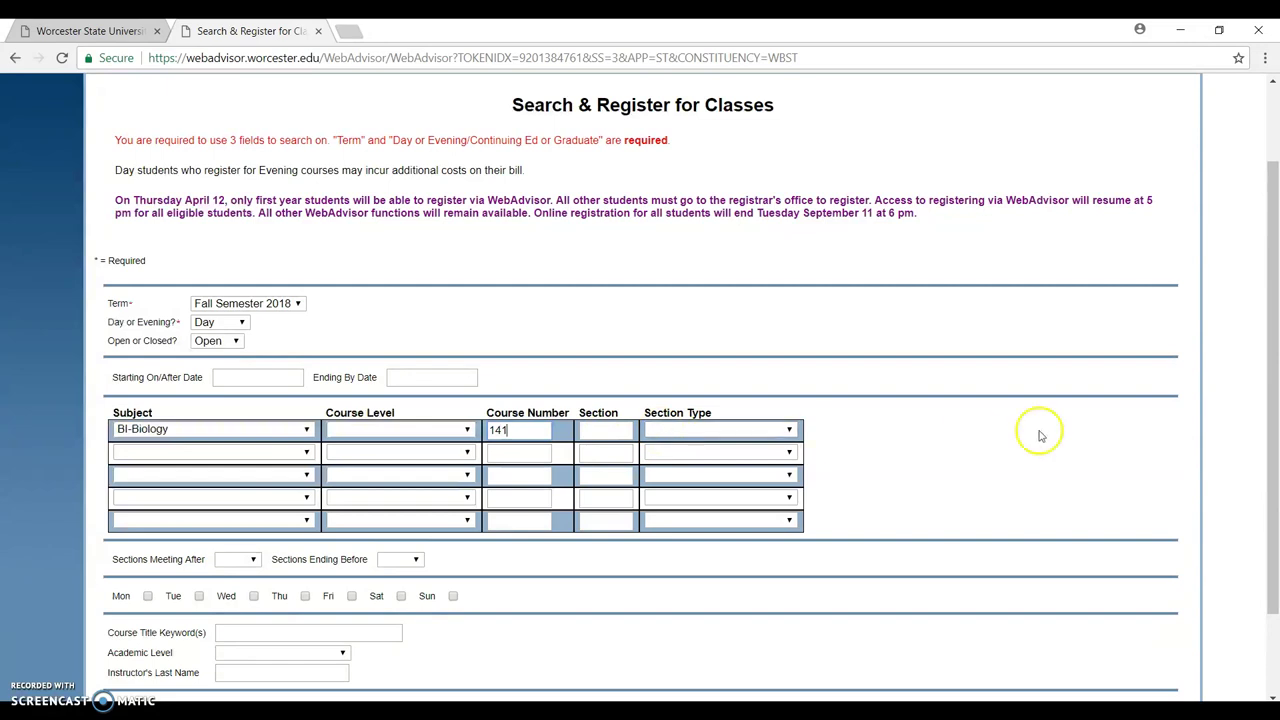
pyautogui.moveTo(1266, 434); pyautogui.dragTo(1274, 496)
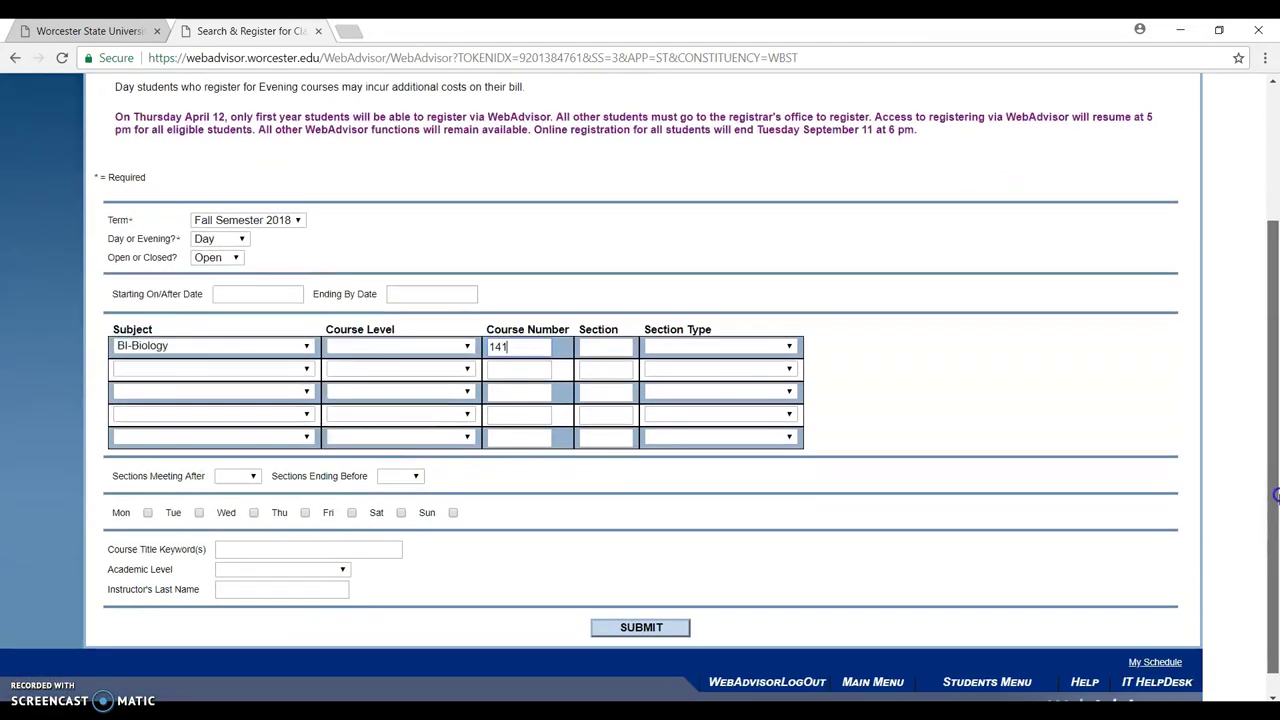
# Submit the BI 141 search, then delete course number 141 after no classes are found.
pyautogui.click(667, 627)
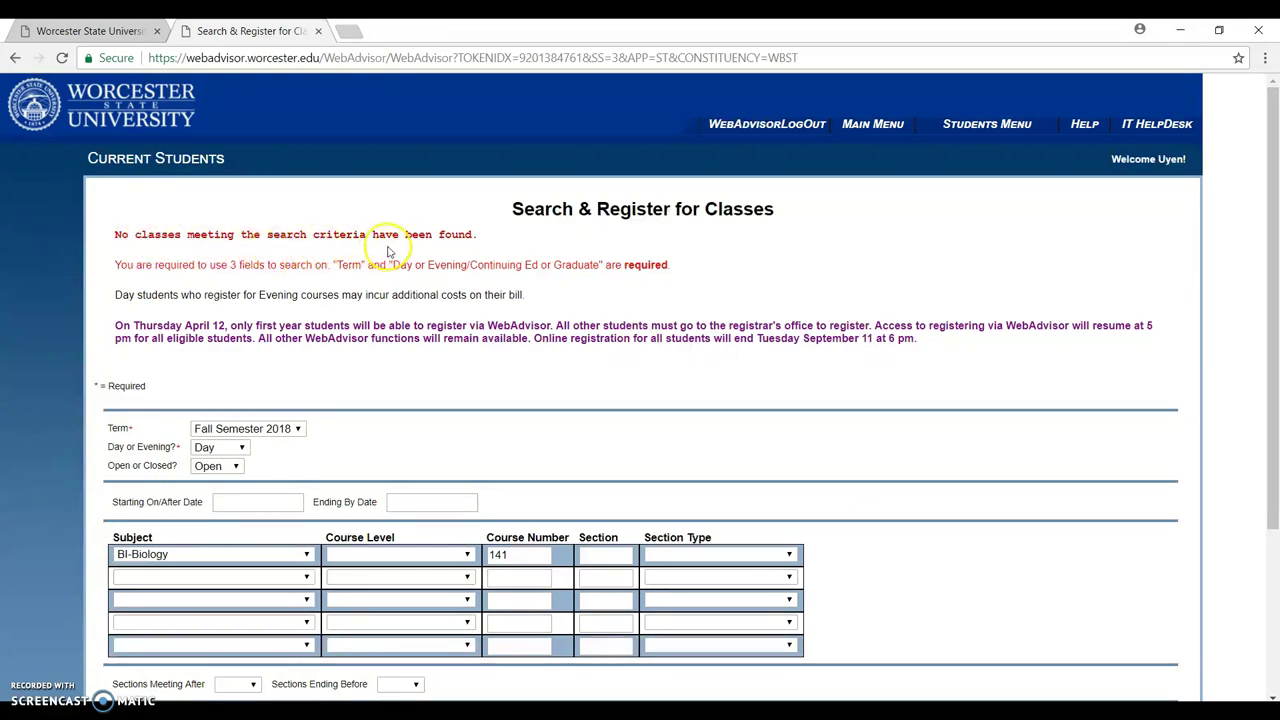
pyautogui.moveTo(1270, 375); pyautogui.dragTo(1272, 449)
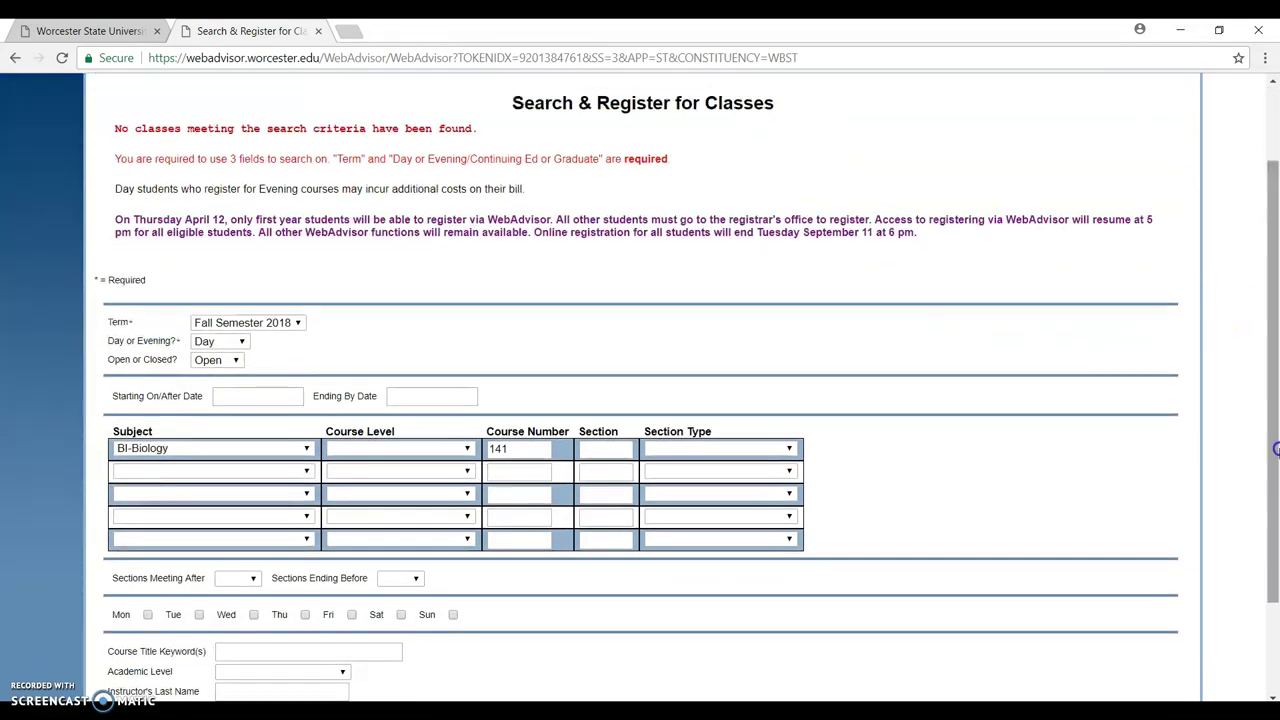
pyautogui.moveTo(516, 452); pyautogui.dragTo(494, 452)
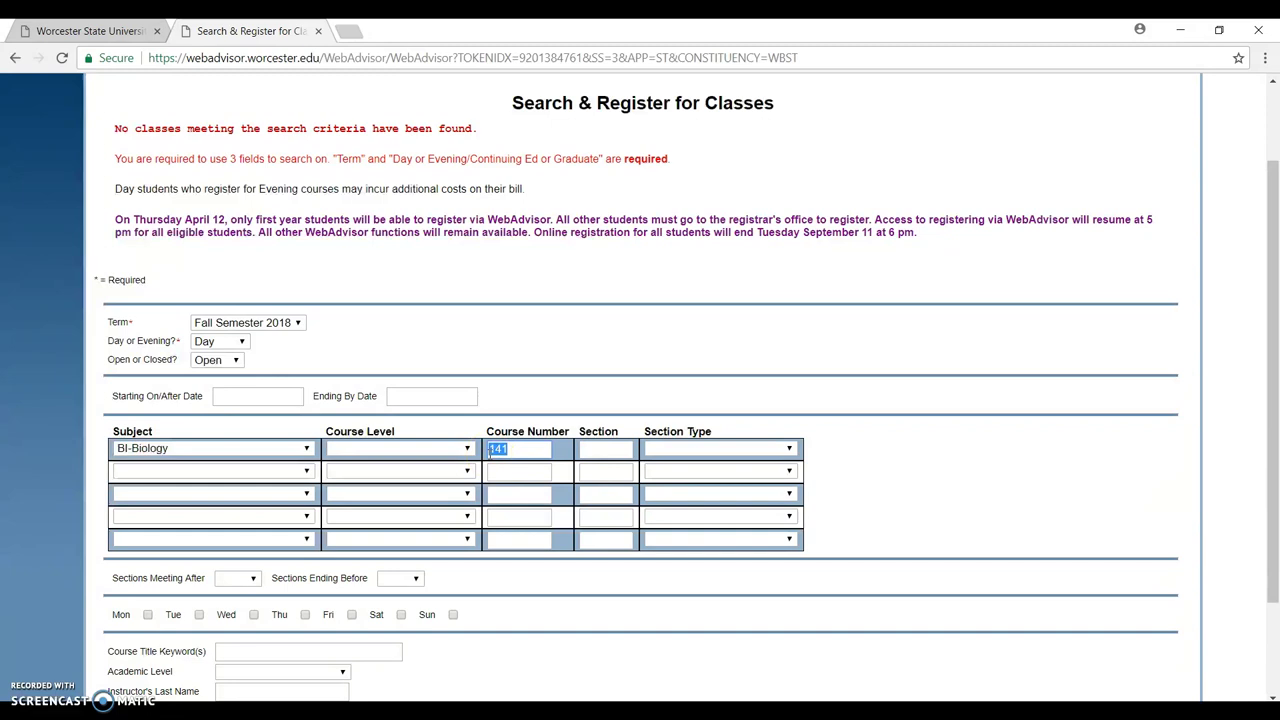
pyautogui.press('BackSpace')
pyautogui.moveTo(1270, 476); pyautogui.dragTo(1276, 552)
# Search the open Biology sections and submit BI-200-01 Human Biology from the results.
pyautogui.click(655, 624)
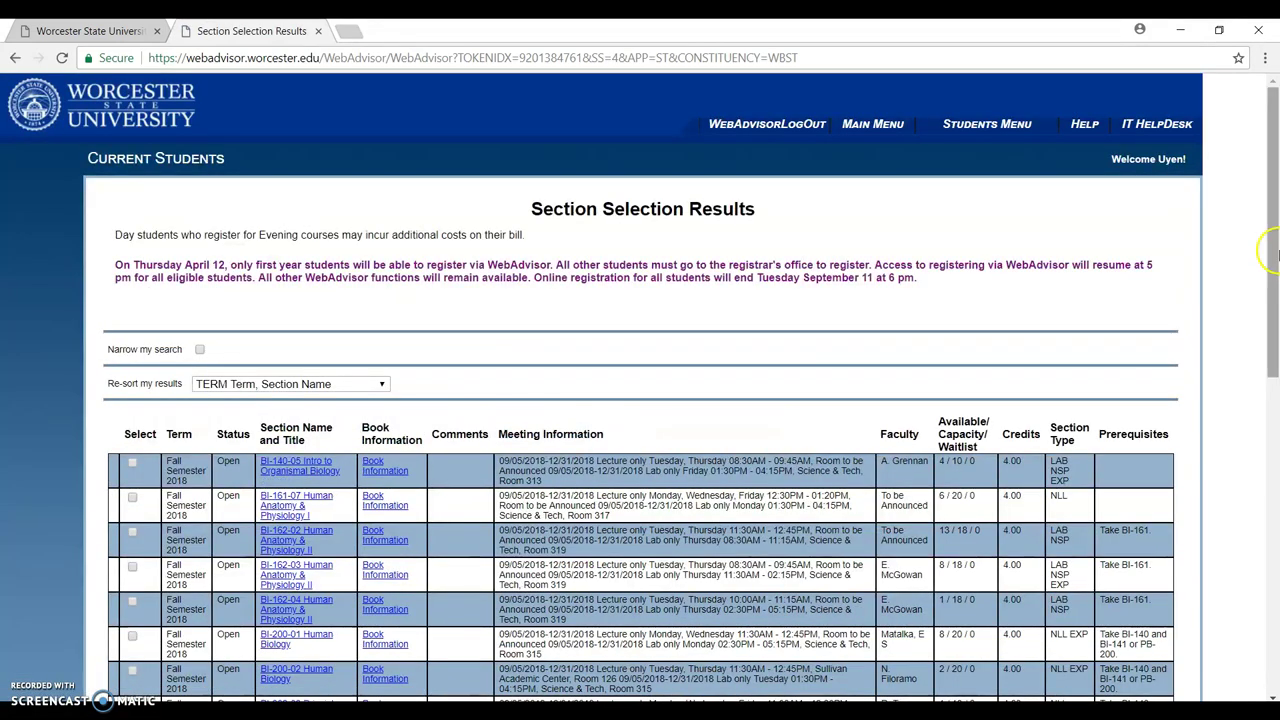
pyautogui.moveTo(1268, 246); pyautogui.dragTo(1277, 344)
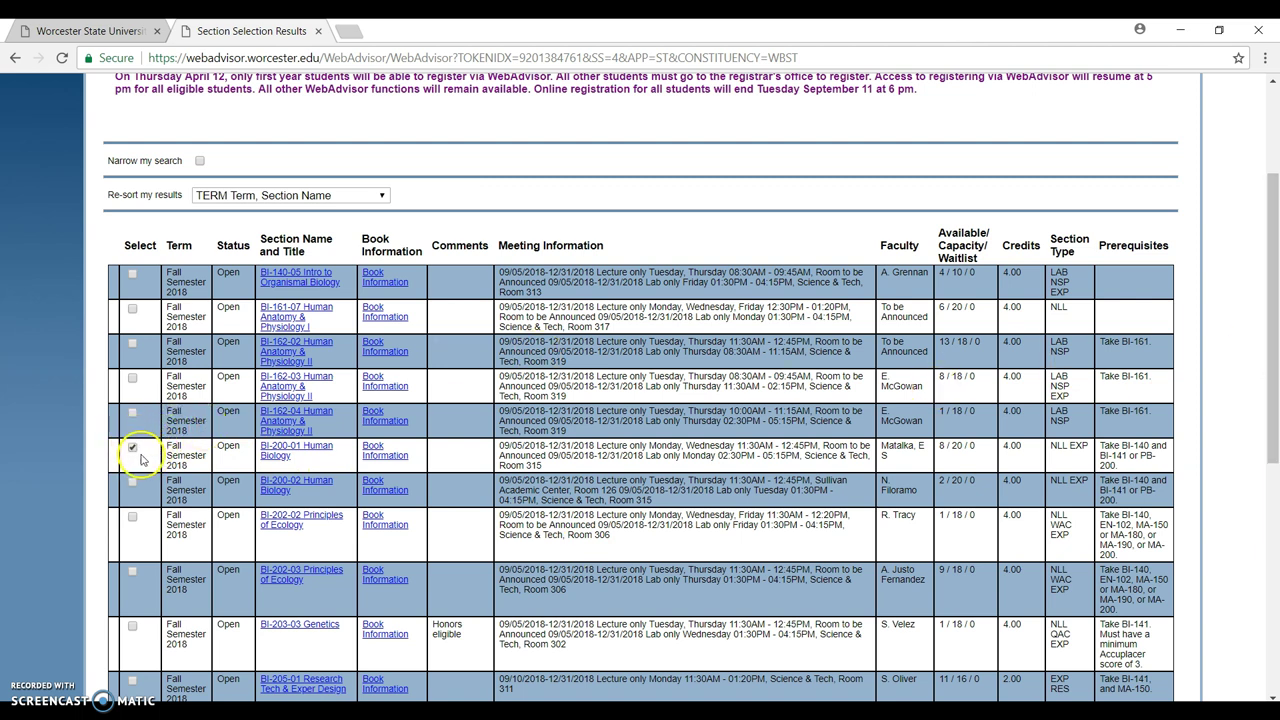
pyautogui.moveTo(1270, 320); pyautogui.dragTo(1274, 560)
pyautogui.click(650, 603)
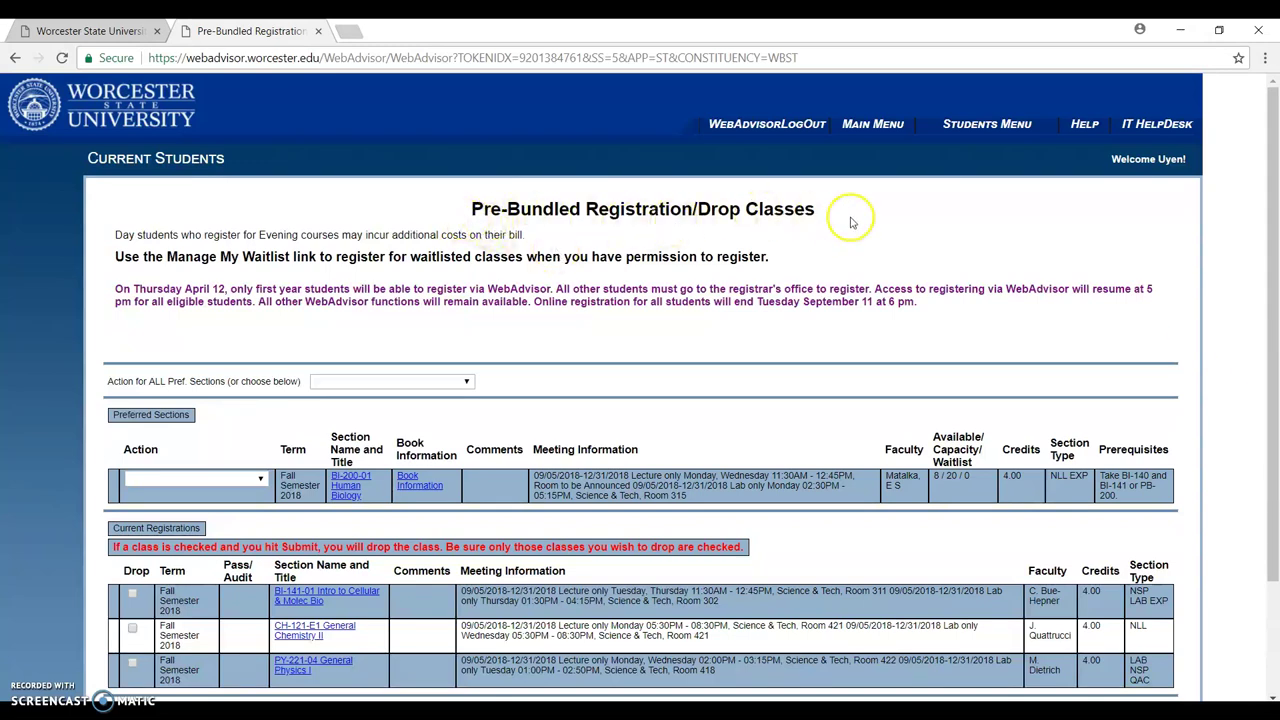
# Set BI-200-01's action to Register and submit, which reports a conflict with PY-221-04.
pyautogui.scroll(-3, 1274, 257)
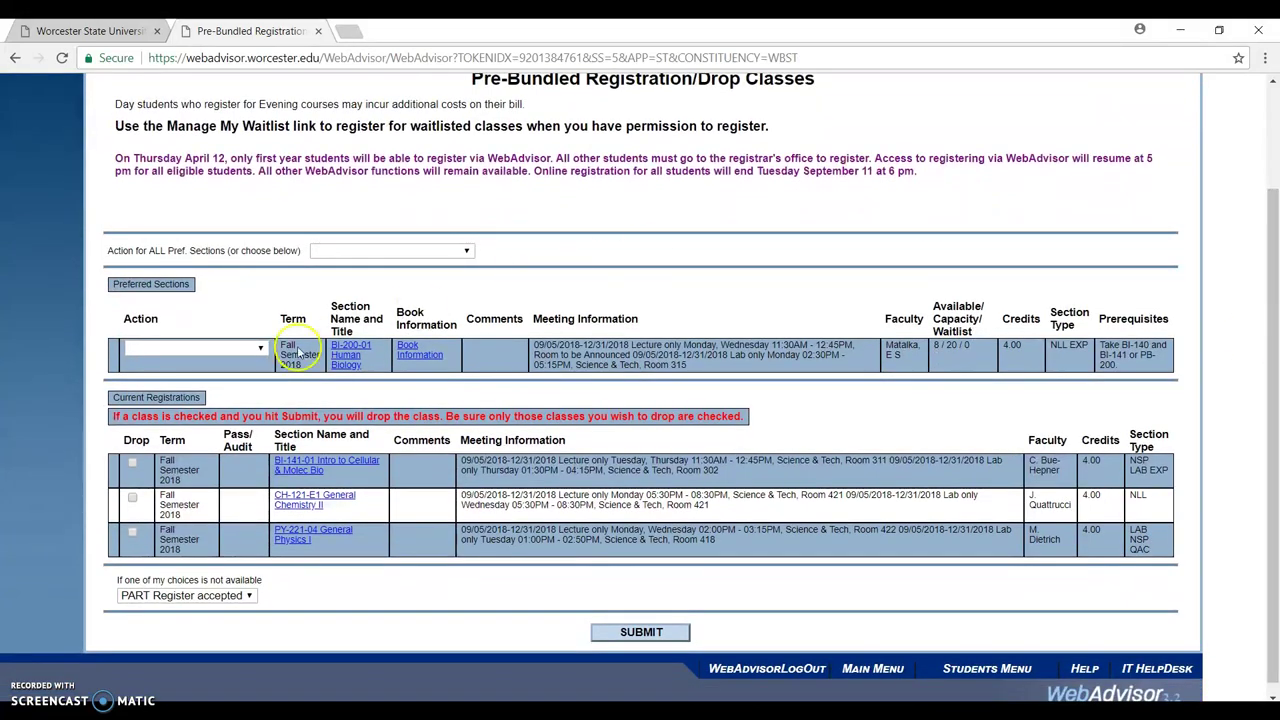
pyautogui.click(222, 348)
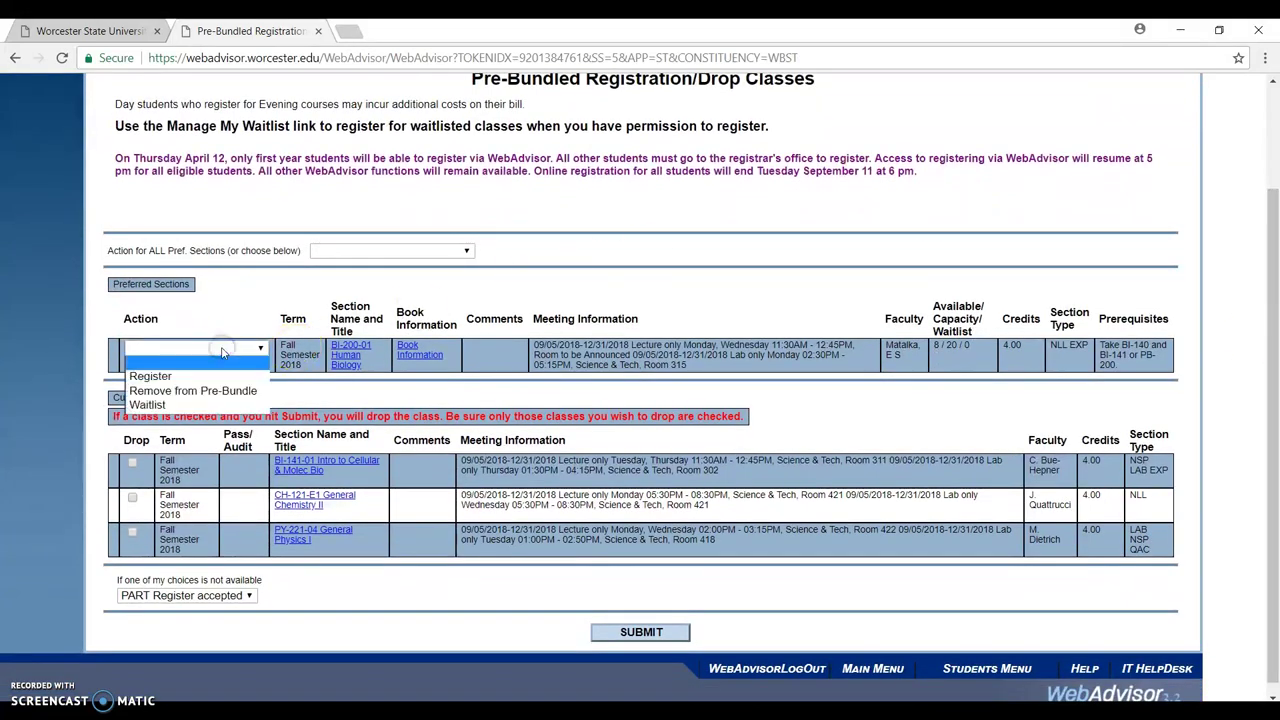
pyautogui.click(224, 394)
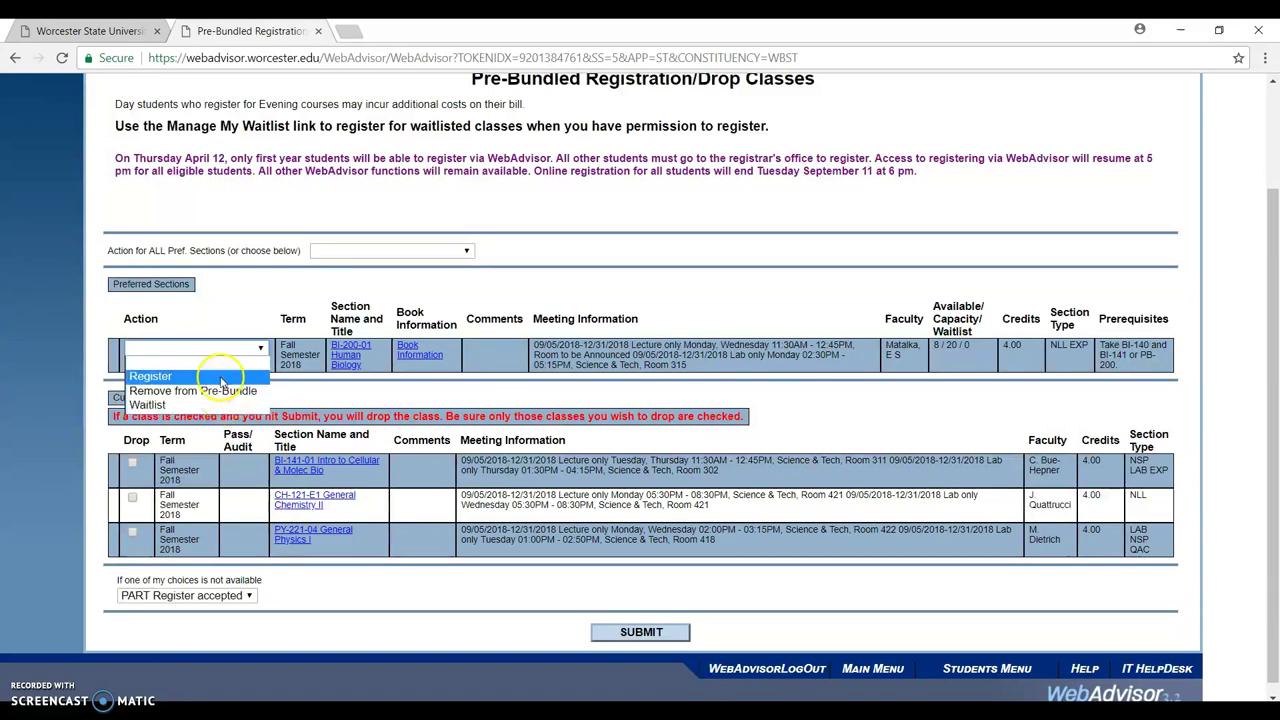
pyautogui.click(222, 377)
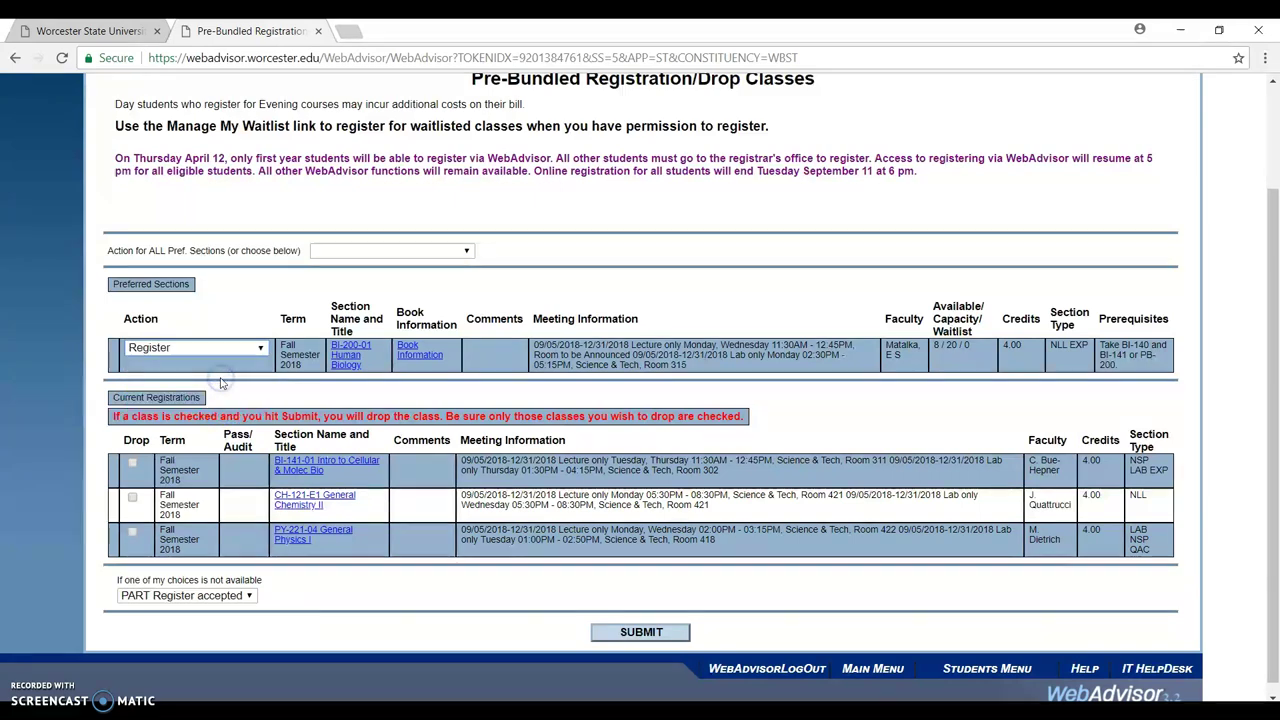
pyautogui.click(617, 632)
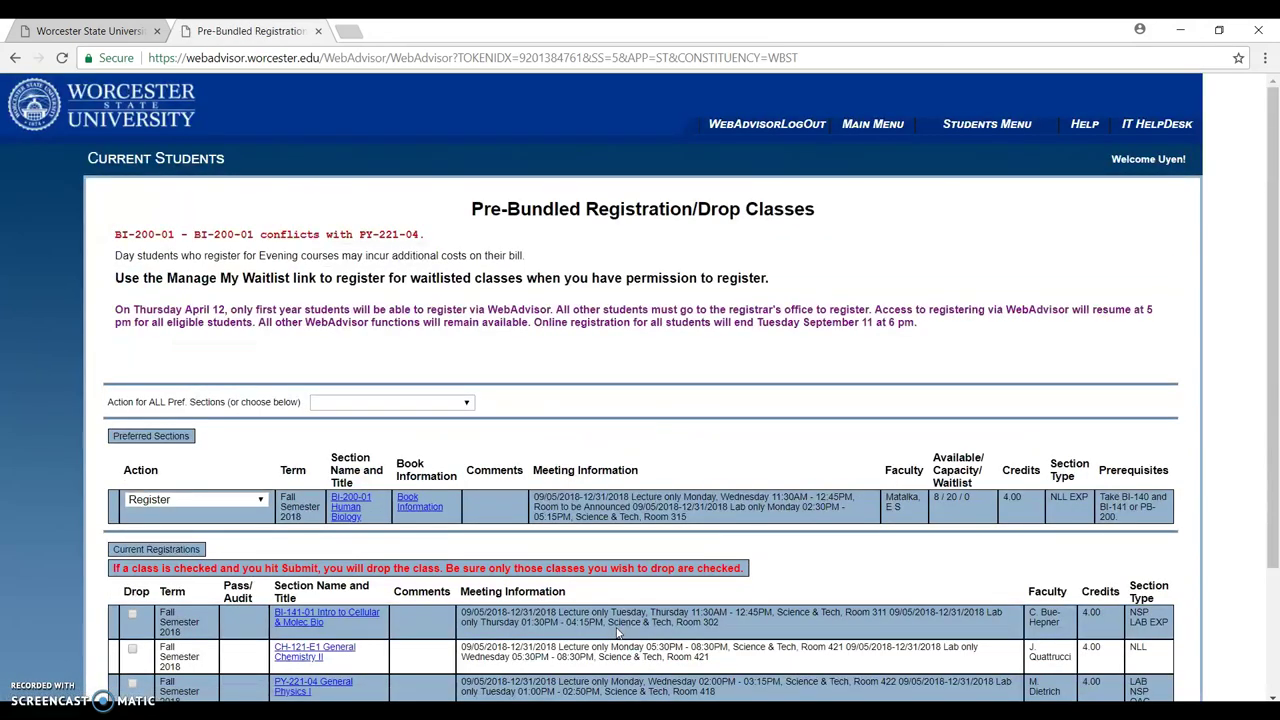
pyautogui.scroll(-2, 1270, 440)
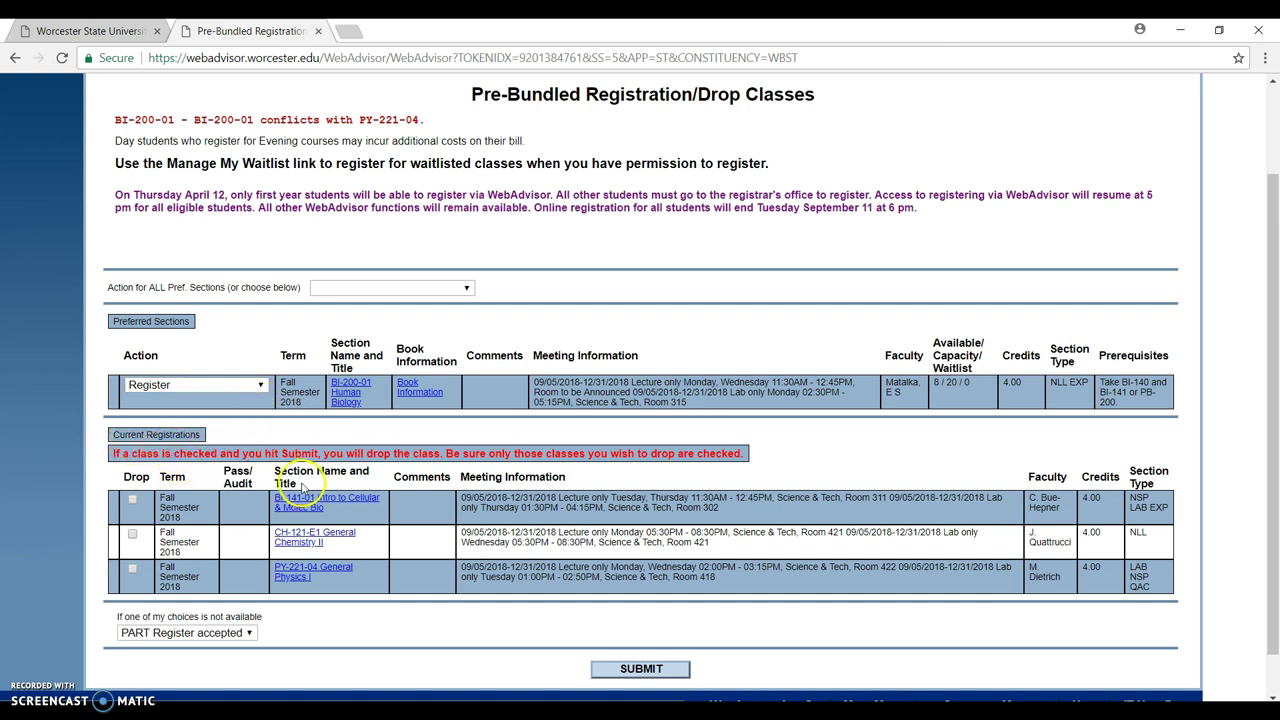
pyautogui.click(641, 669)
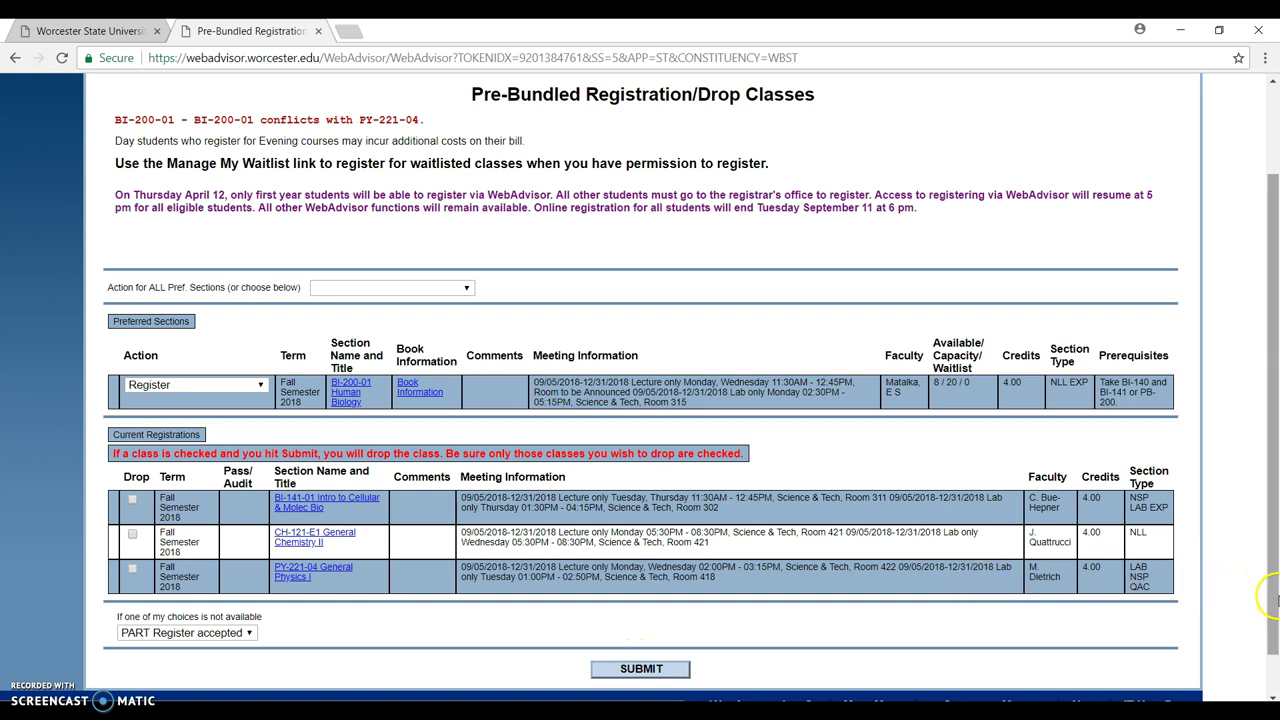
pyautogui.moveTo(1276, 598); pyautogui.dragTo(1276, 615)
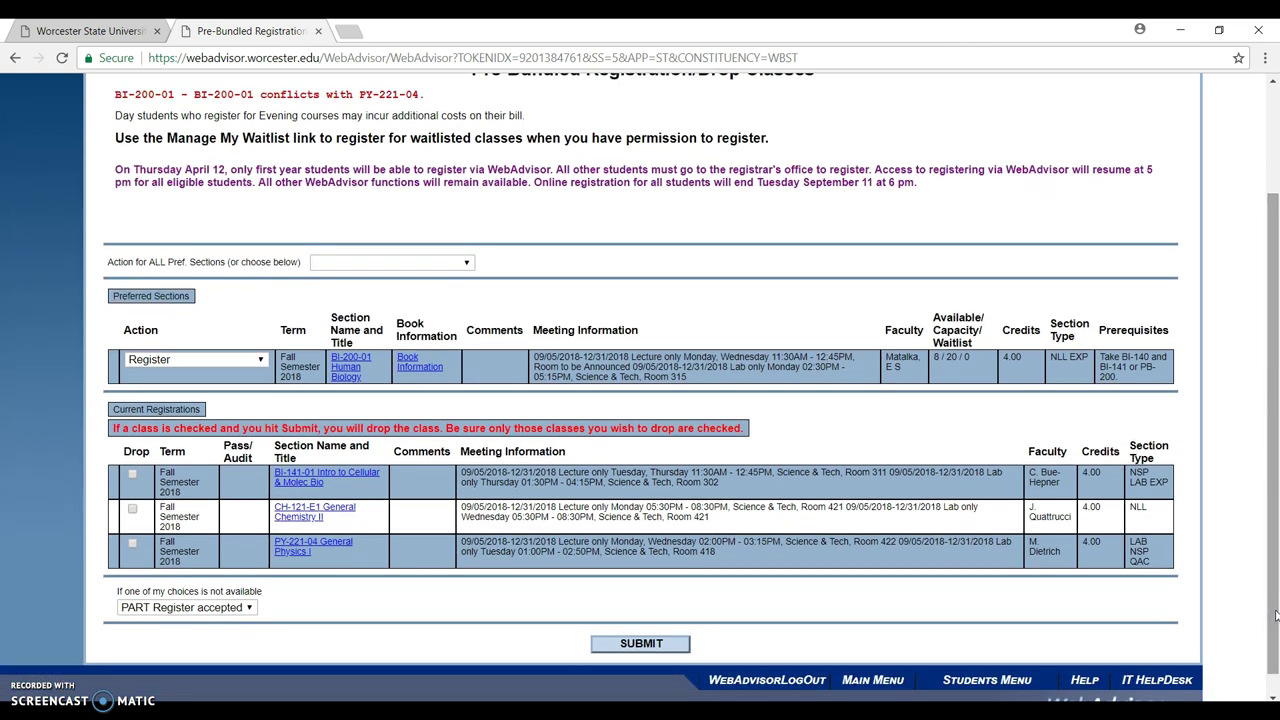